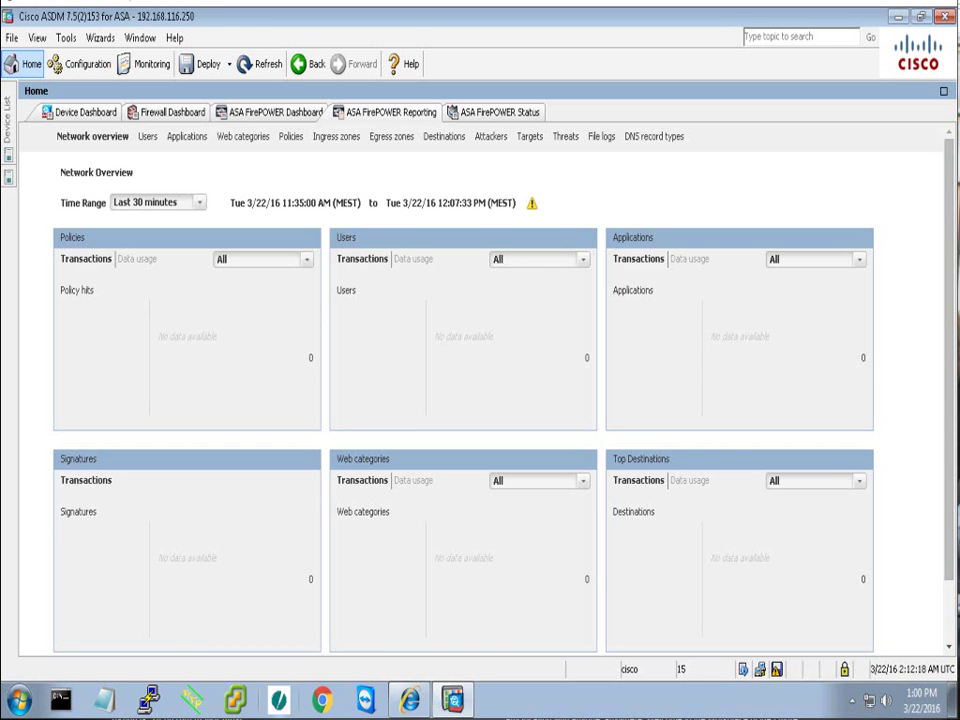
Glance at the Telnet session, then return to ASDM and view the ASA FirePOWER status information
{"action": "key", "text": "alt+Tab"}
{"action": "key", "text": "Return"}
{"action": "key", "text": "Return"}
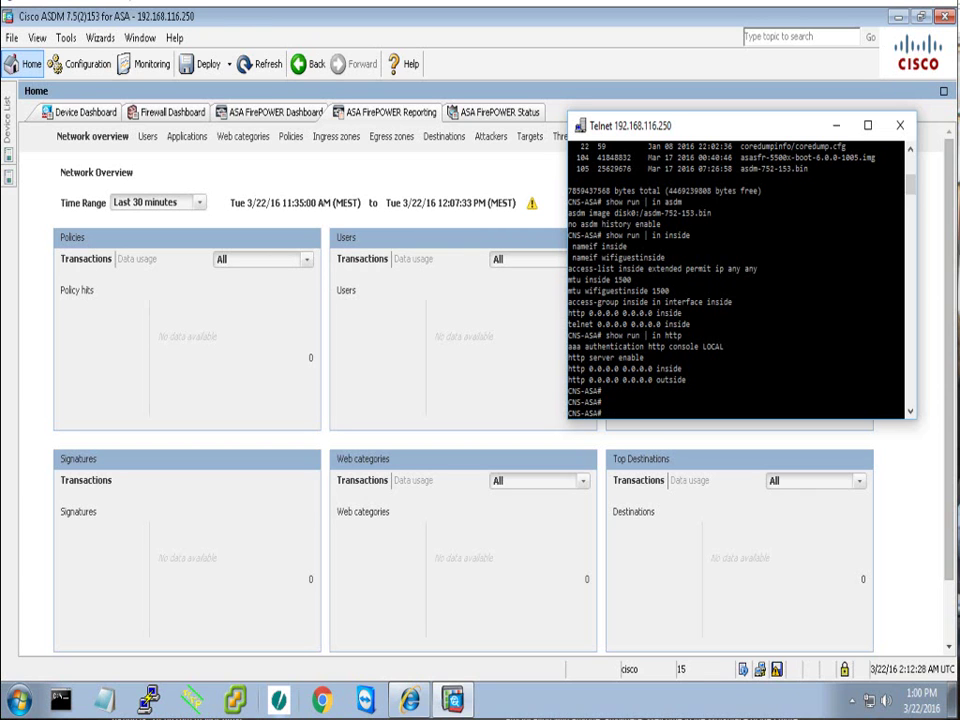
{"action": "key", "text": "alt+Tab"}
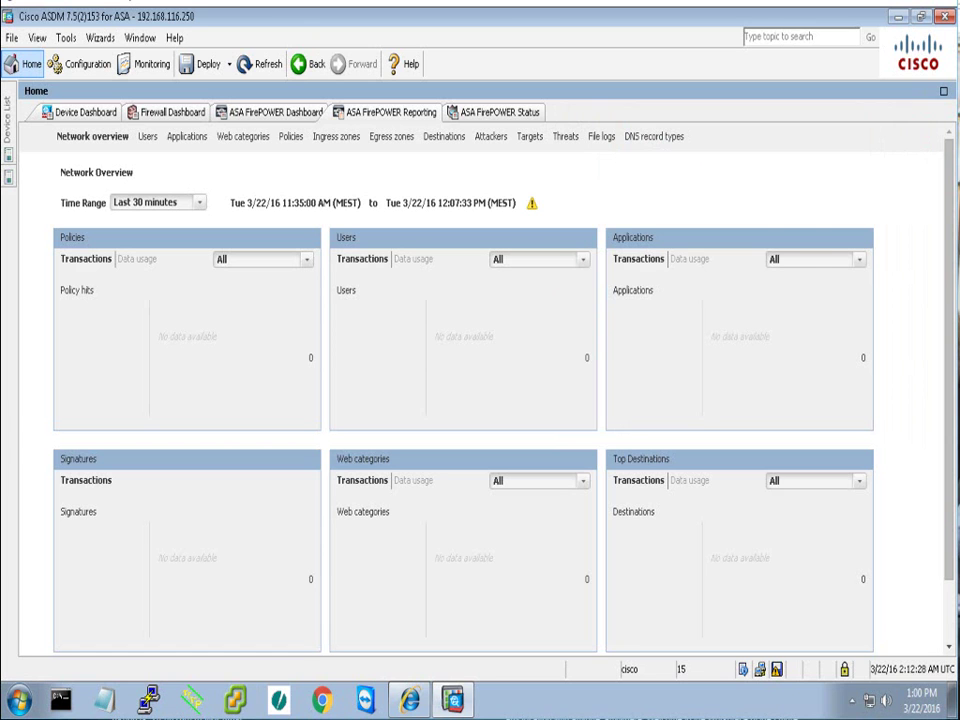
{"action": "left_click", "coordinate": [493, 112]}
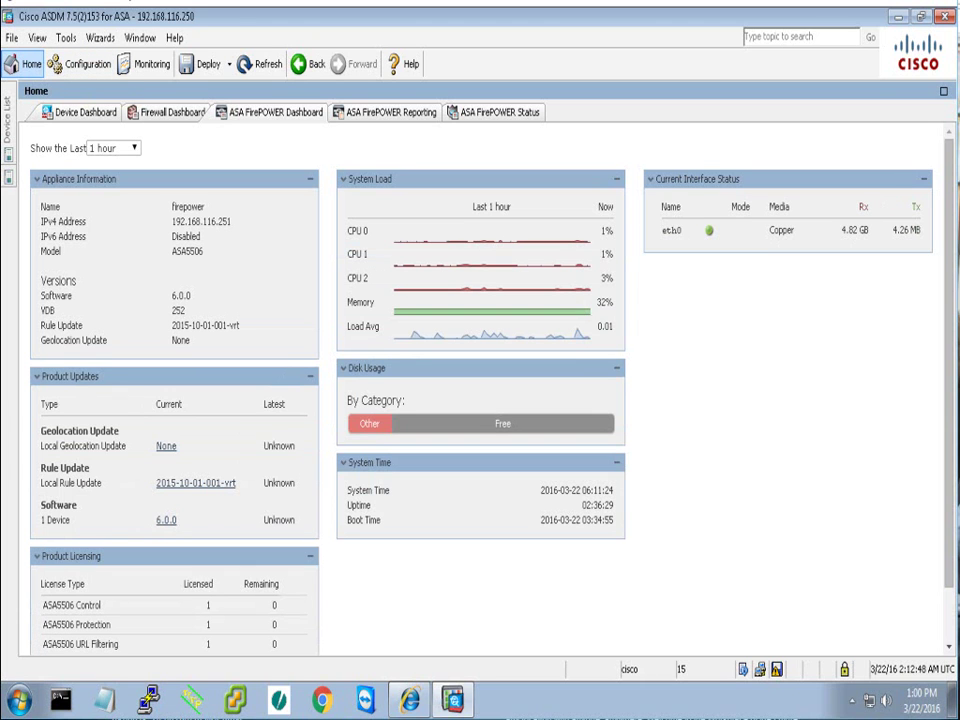
Switch to the Telnet session and list the firewall's flash contents with "show flash"
{"action": "key", "text": "alt+Tab"}
{"action": "type", "text": "show "}
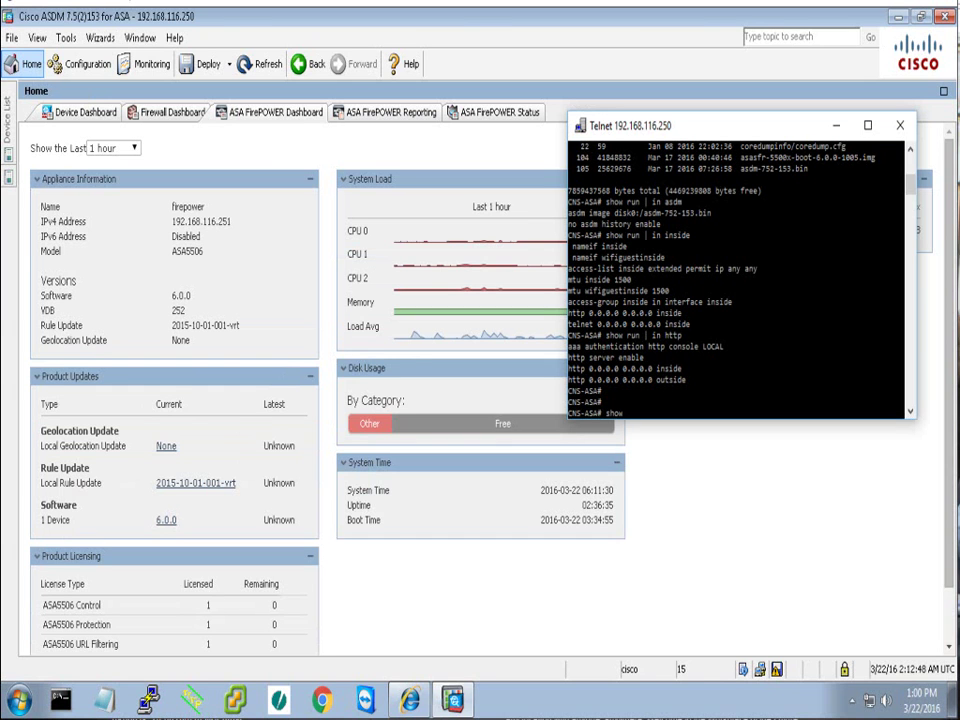
{"action": "type", "text": " flash"}
{"action": "key", "text": "Return"}
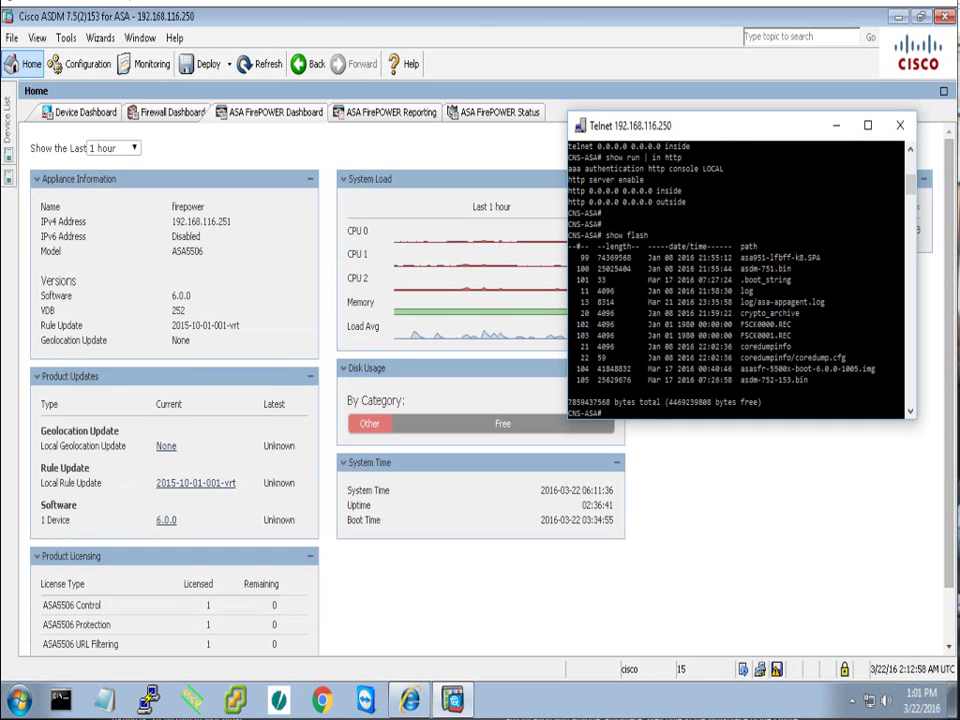
Display the ASDM lines of the running configuration with "show run | in asdm"
{"action": "type", "text": "show run | in asdm"}
{"action": "key", "text": "Return"}
{"action": "right_click", "coordinate": [784, 392]}
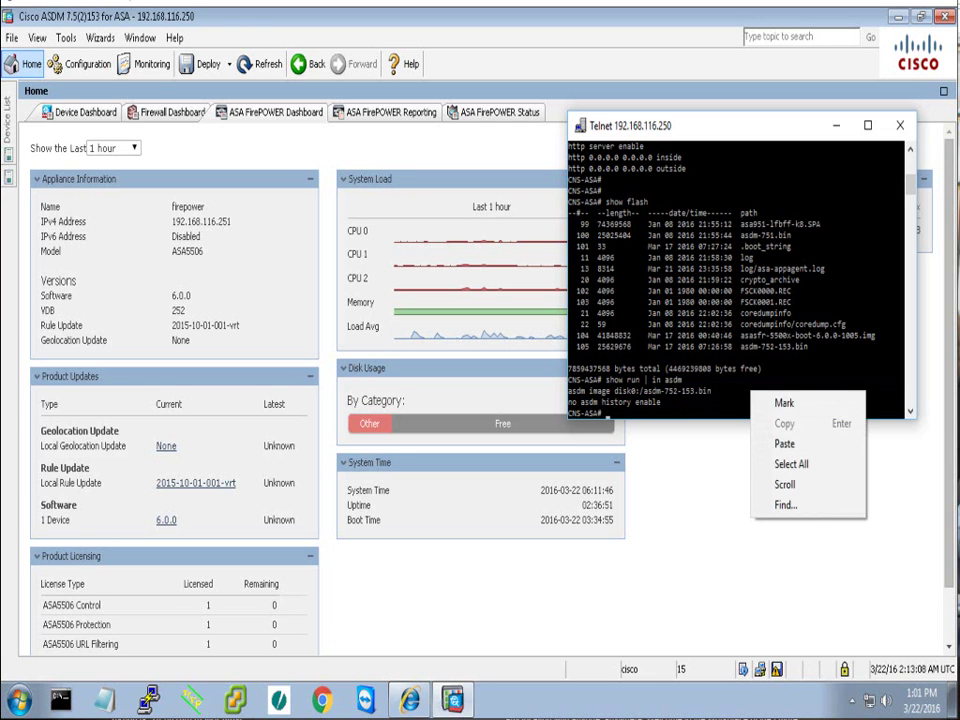
{"action": "left_click", "coordinate": [812, 400]}
{"action": "left_click_drag", "start_coordinate": [643, 391], "coordinate": [568, 391]}
{"action": "left_click", "coordinate": [629, 380]}
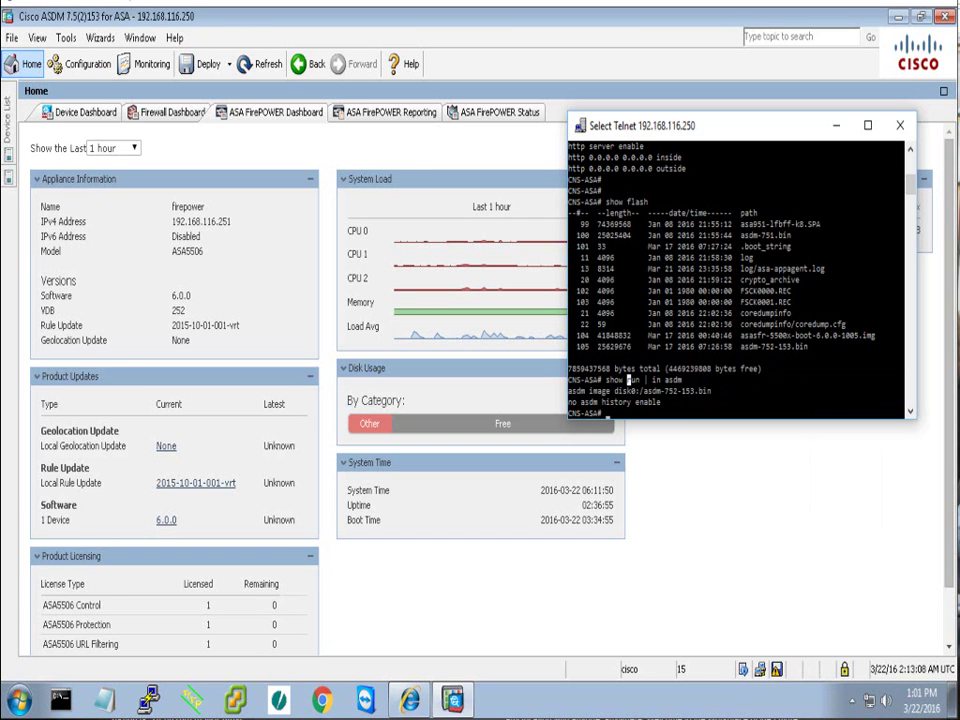
{"action": "left_click", "coordinate": [717, 380]}
{"action": "key", "text": "Escape"}
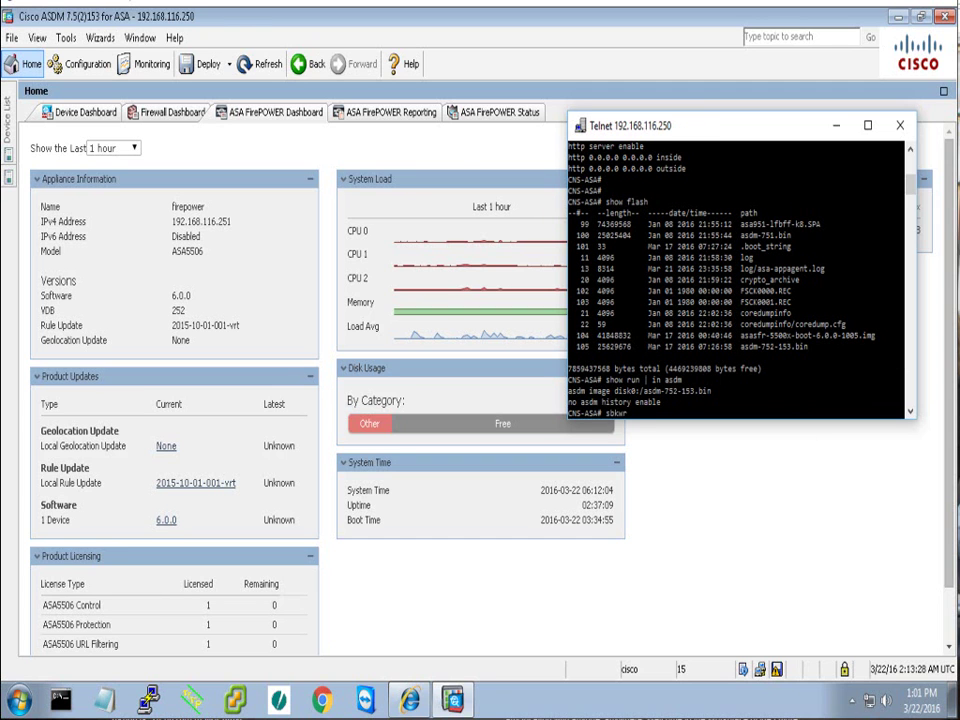
Display the HTTP and Telnet lines of the running configuration with "show run | in http" and "show run | in telnet"
{"action": "type", "text": "show run | in http"}
{"action": "key", "text": "Return"}
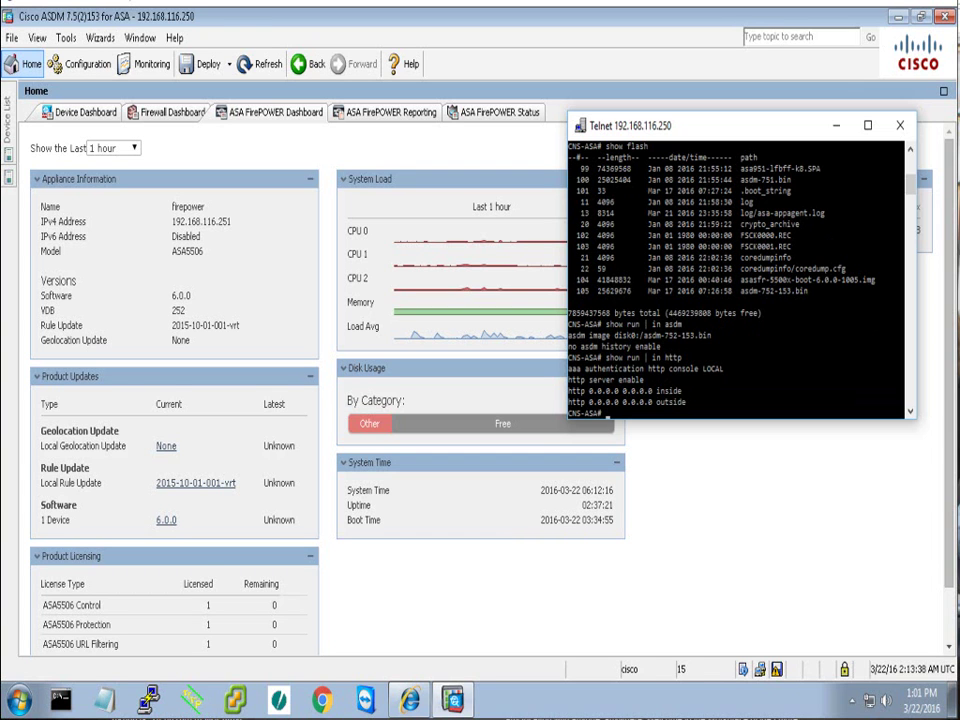
{"action": "type", "text": "show run | in telnet"}
{"action": "key", "text": "Return"}
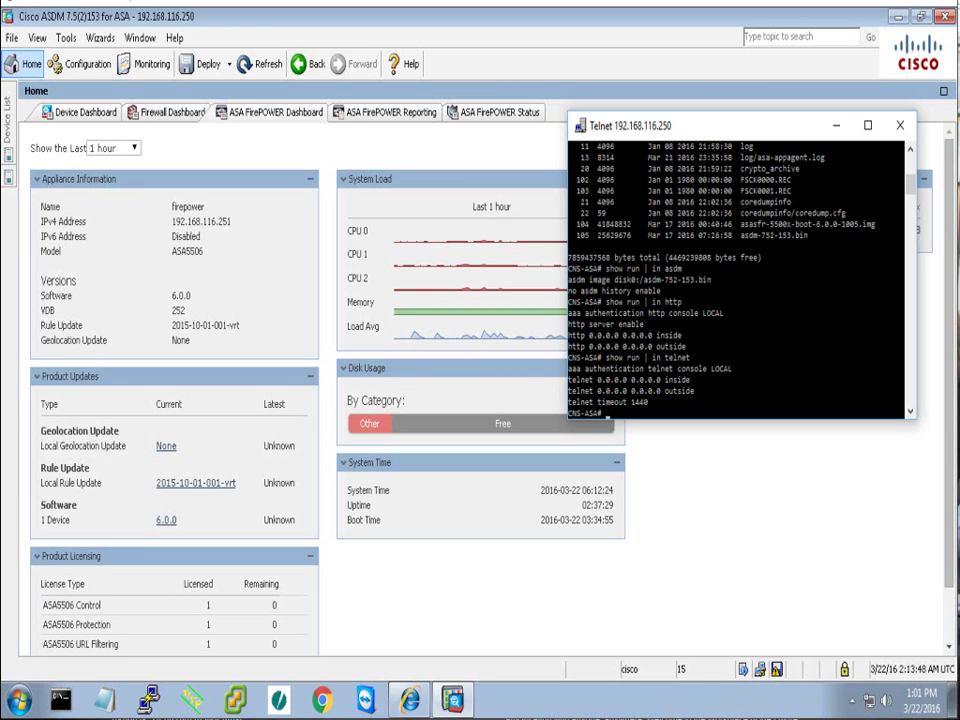
Minimize the Telnet session and review the Device Dashboard and the ASA FirePOWER Dashboard, including updates and product licensing
{"action": "left_click", "coordinate": [836, 125]}
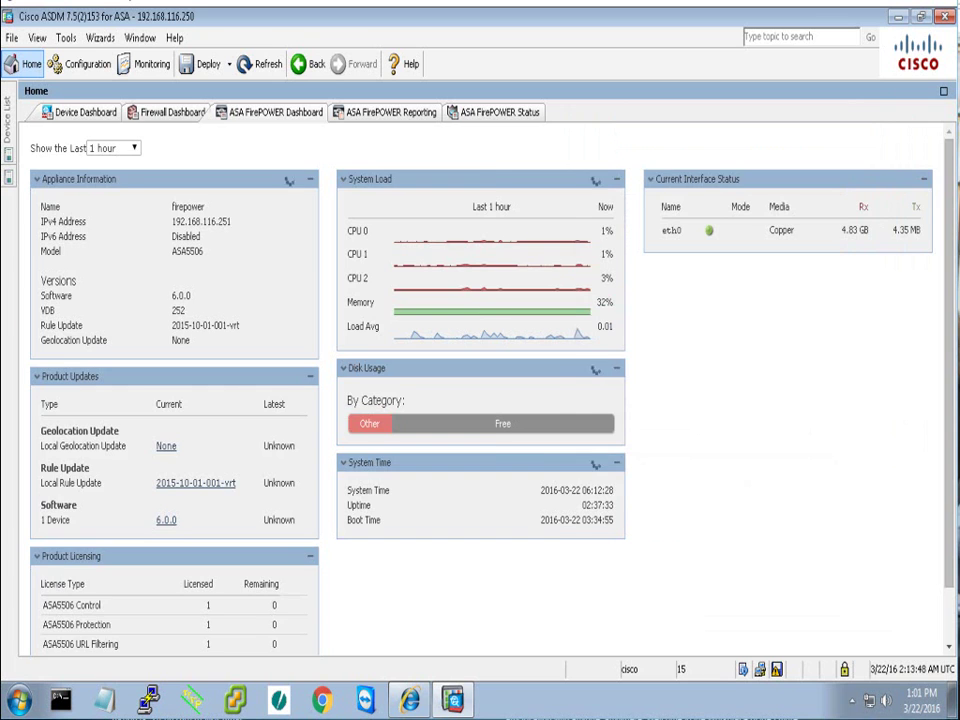
{"action": "left_click", "coordinate": [85, 112]}
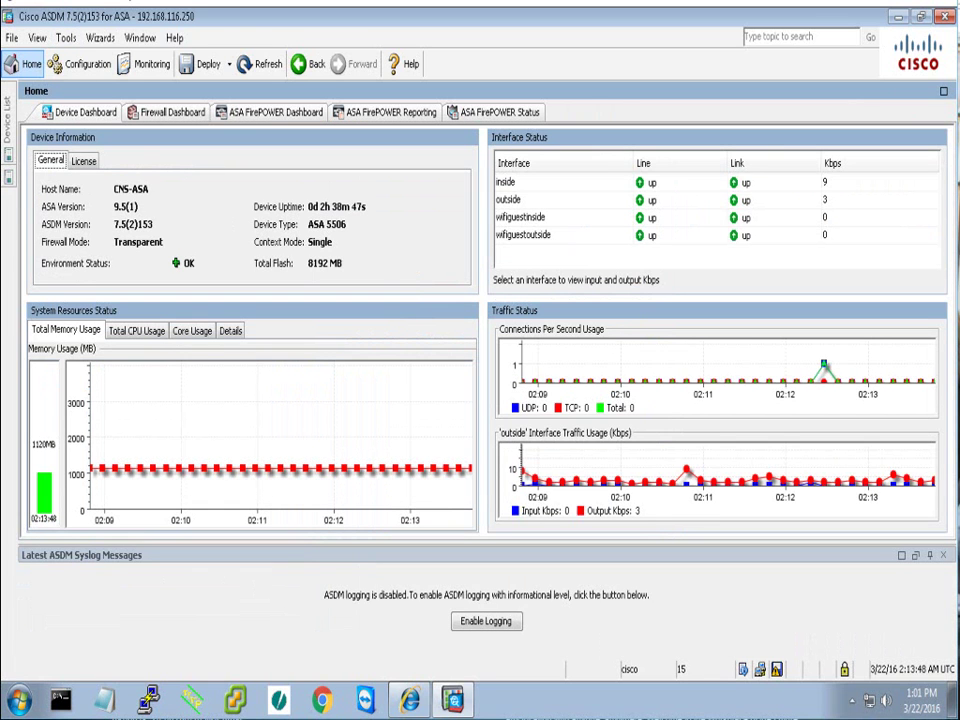
{"action": "left_click", "coordinate": [275, 112]}
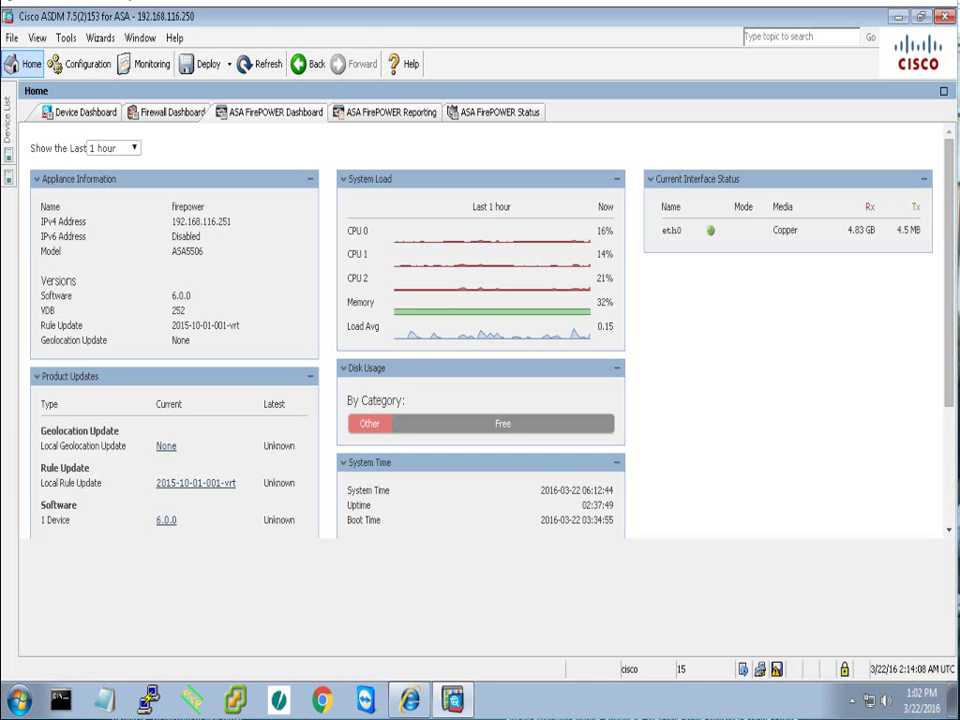
{"action": "scroll", "coordinate": [480, 330], "scroll_direction": "down", "scroll_amount": 5}
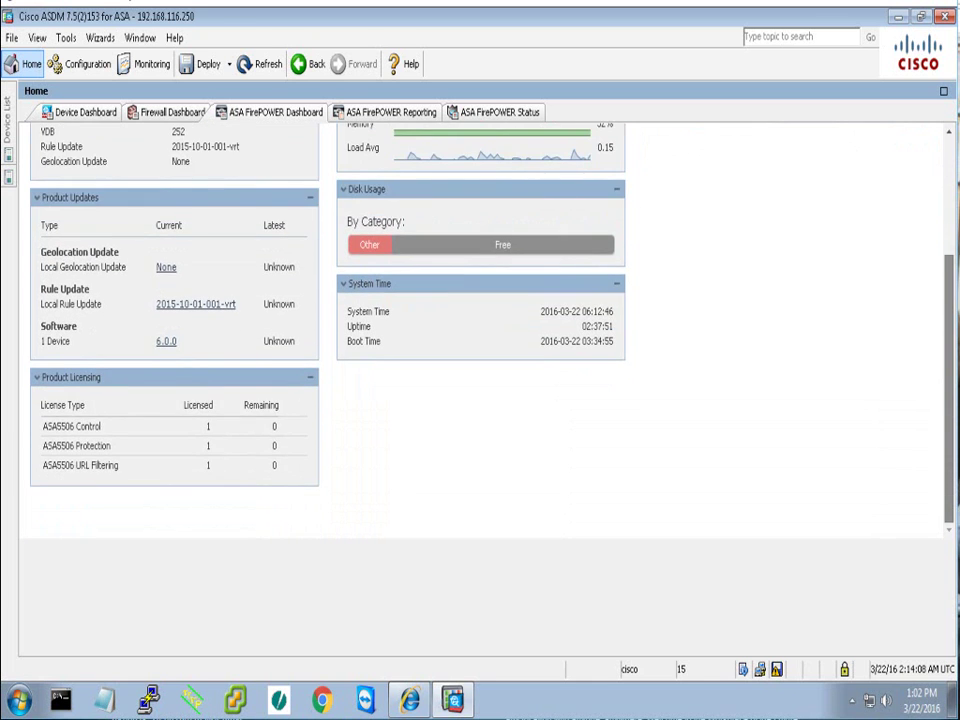
{"action": "scroll", "coordinate": [480, 330], "scroll_direction": "up", "scroll_amount": 5}
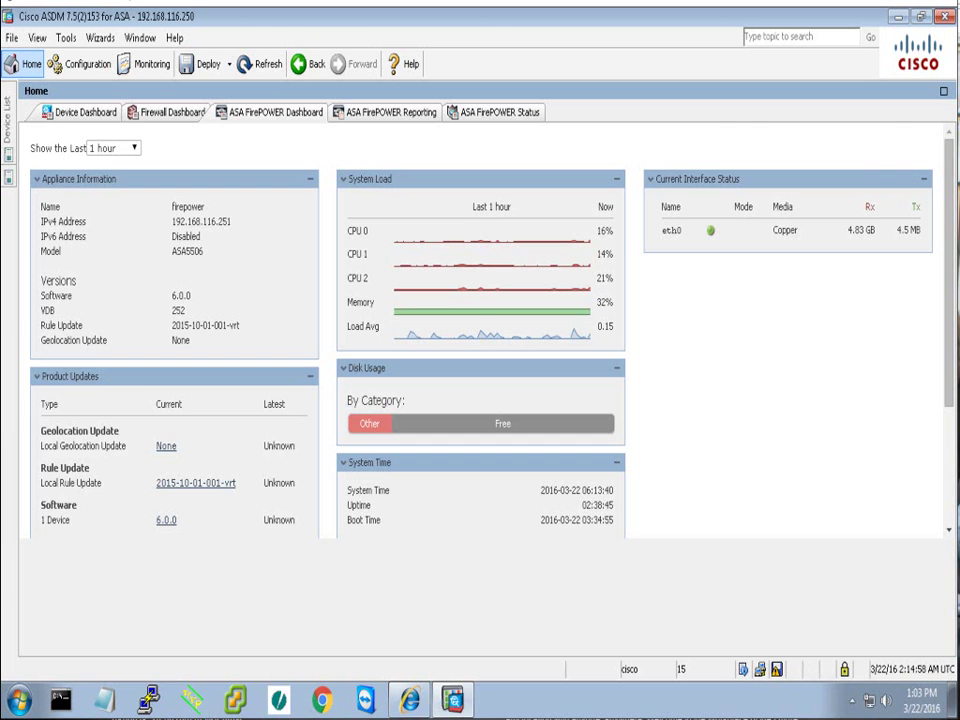
Delete the "Denied Categories" rule from the ASA FirePOWER access control policy and store the changes
{"action": "left_click", "coordinate": [82, 63]}
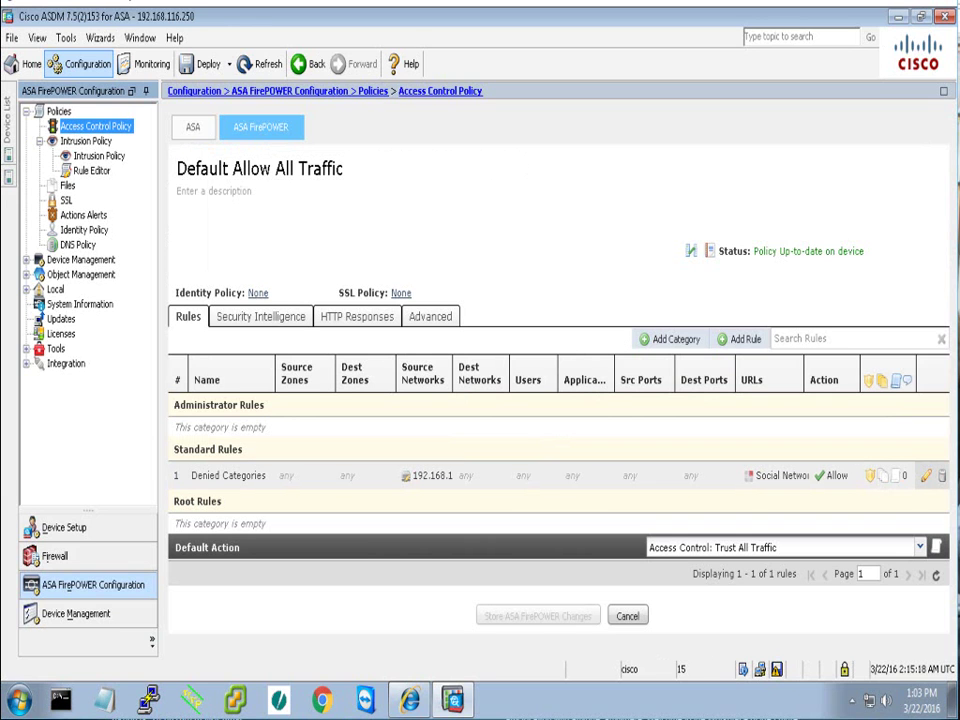
{"action": "left_click", "coordinate": [941, 475]}
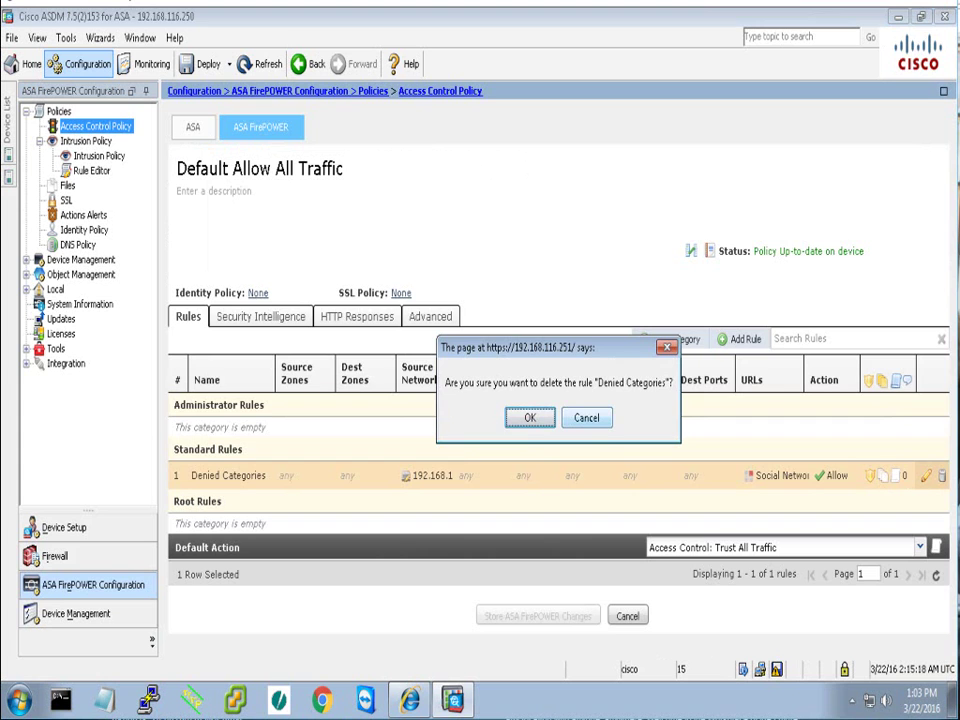
{"action": "key", "text": "Return"}
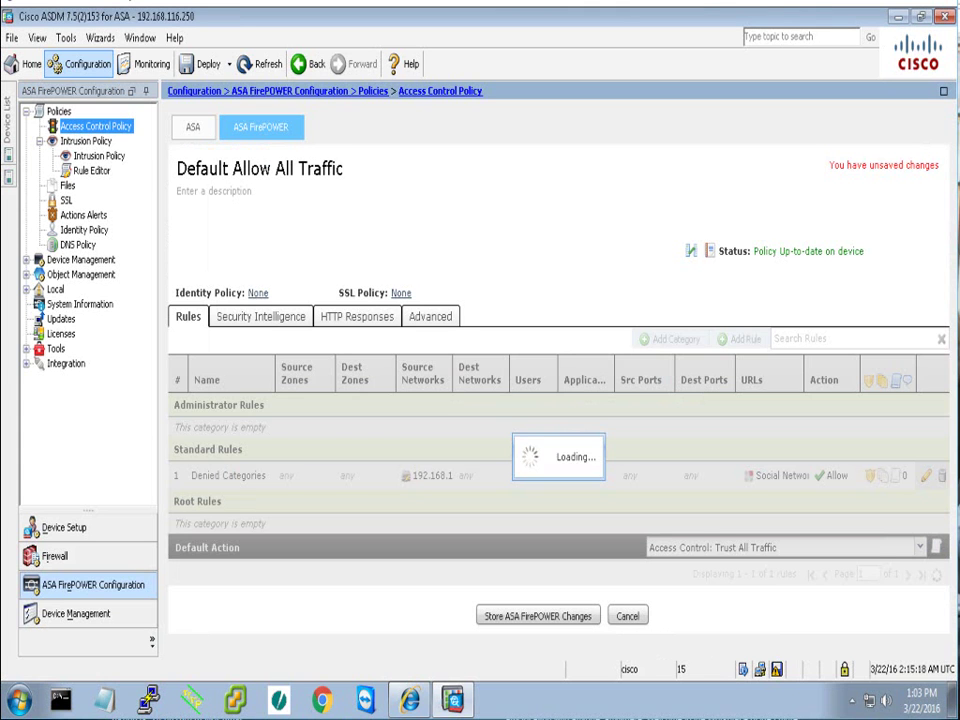
{"action": "left_click", "coordinate": [537, 616]}
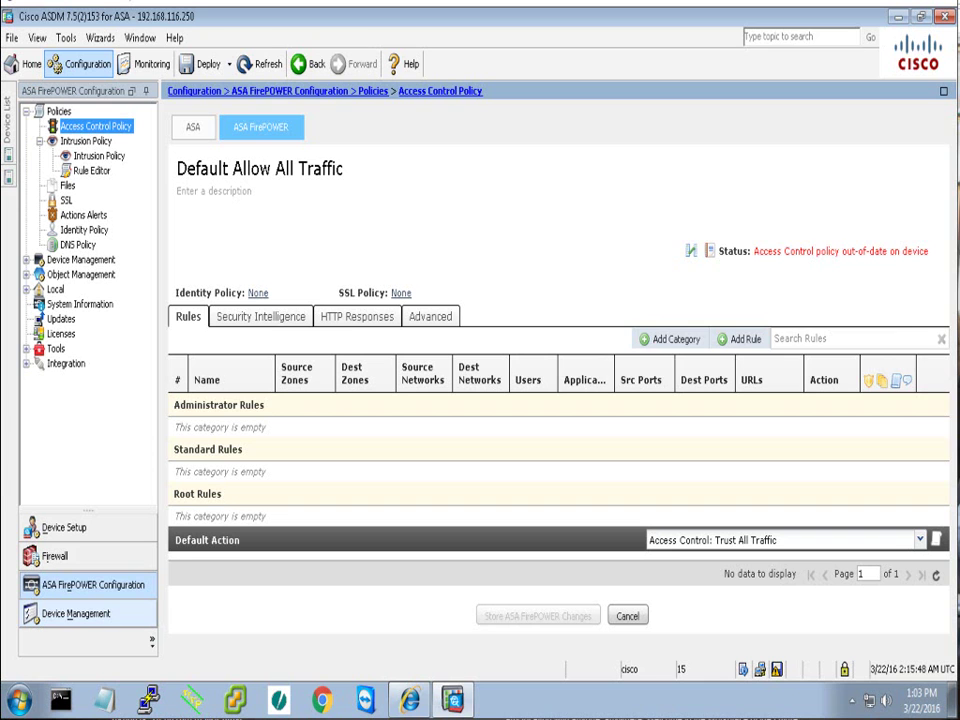
Switch to the Telnet session, enter global configuration mode with "conf t" and enlarge the terminal window
{"action": "key", "text": "alt+Tab"}
{"action": "key", "text": "Return"}
{"action": "key", "text": "Return"}
{"action": "key", "text": "Return"}
{"action": "key", "text": "Return"}
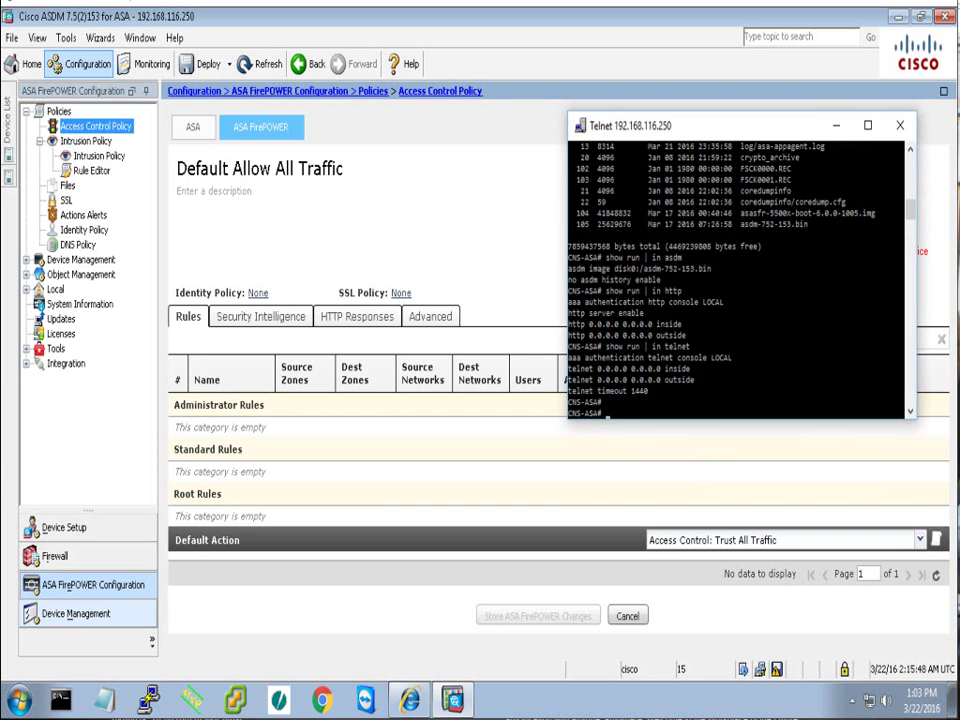
{"action": "type", "text": "conf t"}
{"action": "key", "text": "Return"}
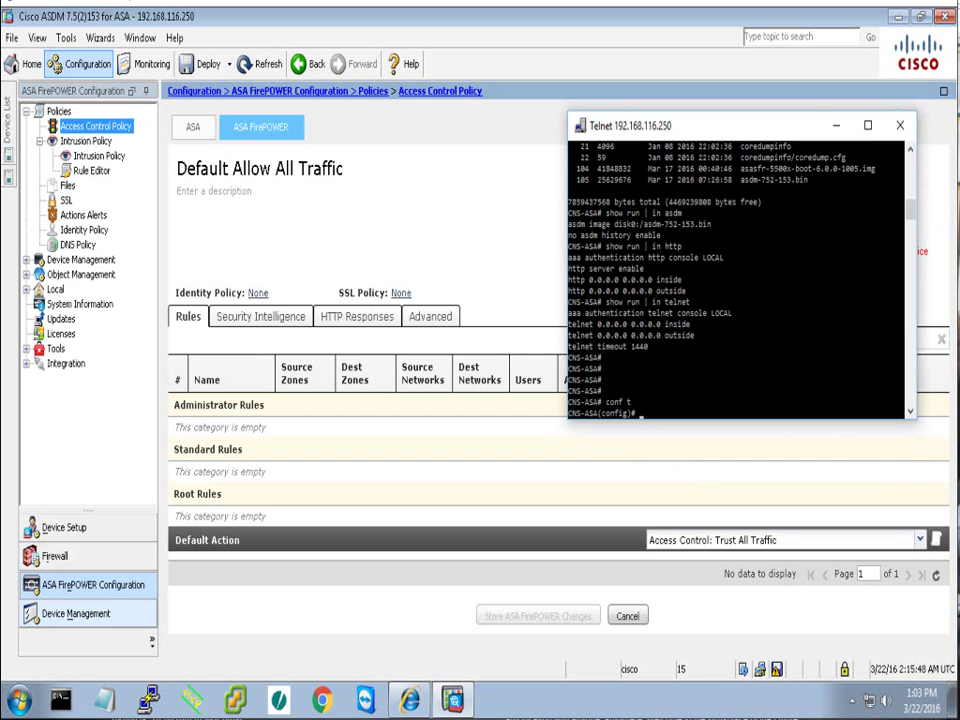
{"action": "left_click_drag", "start_coordinate": [568, 418], "coordinate": [363, 493]}
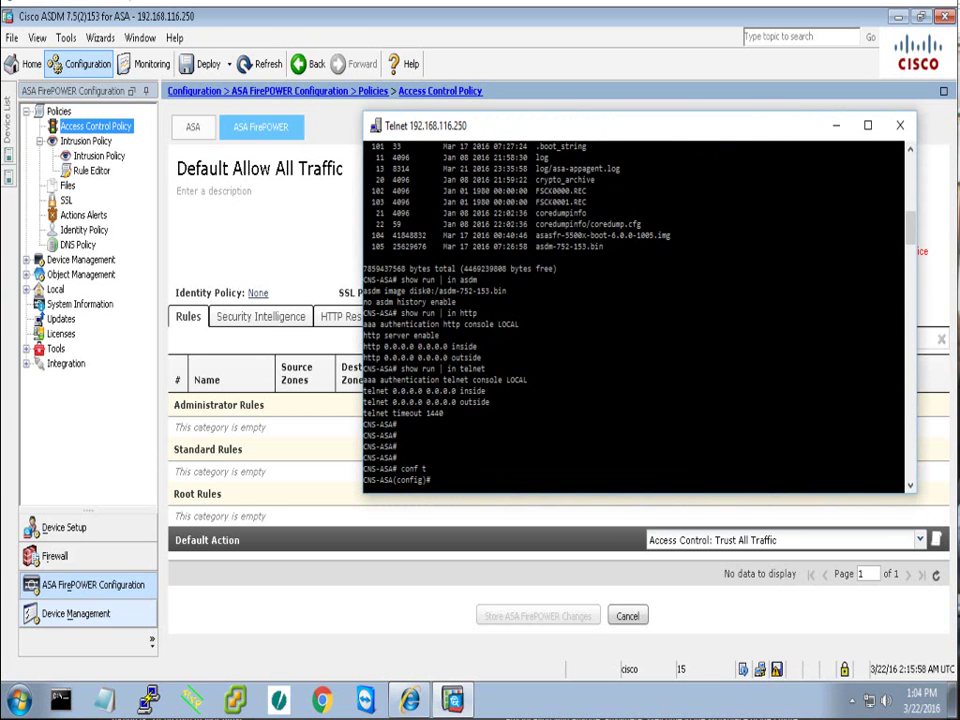
{"action": "key", "text": "Return"}
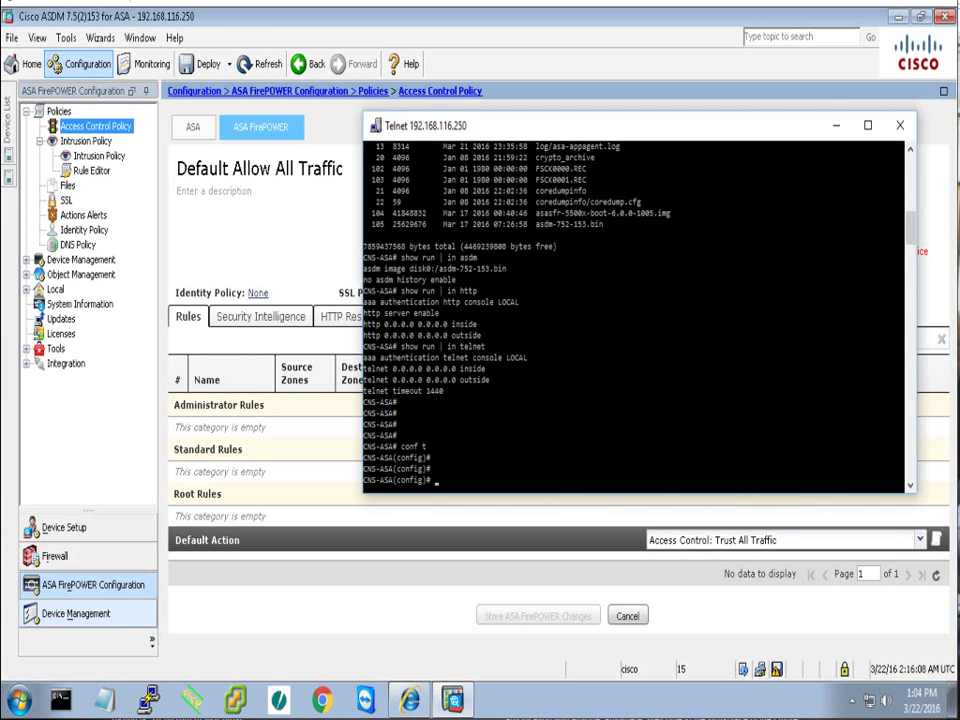
Create a class map named FIREPOWER_CLASS_MAP
{"action": "type", "text": "clas"}
{"action": "key", "text": "Tab"}
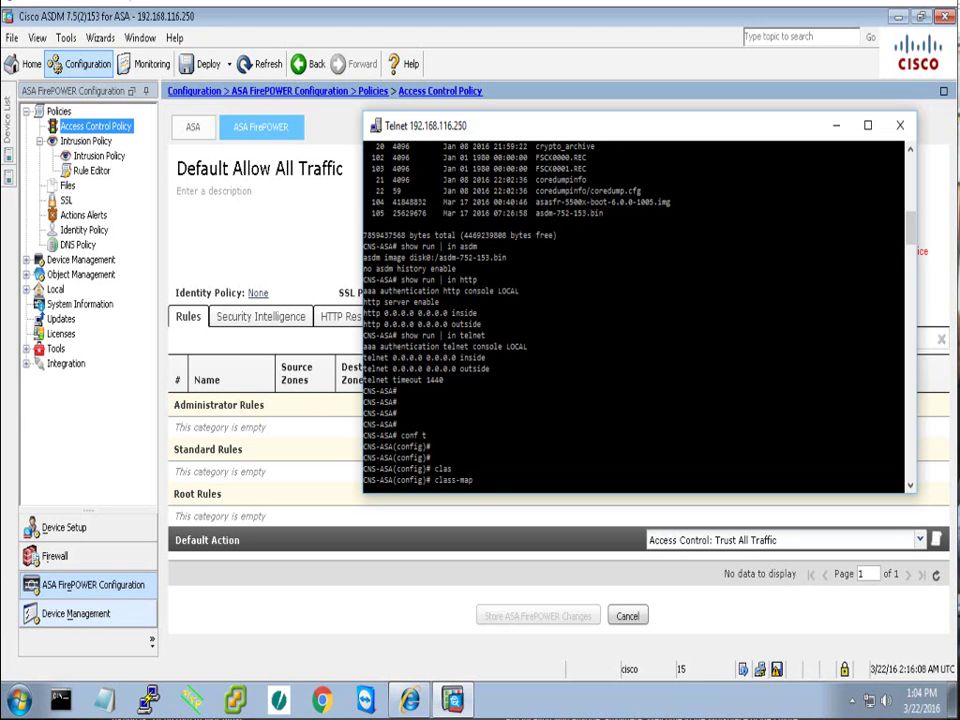
{"action": "type", "text": "FIREPOWER_CLASS_MAP"}
{"action": "key", "text": "Return"}
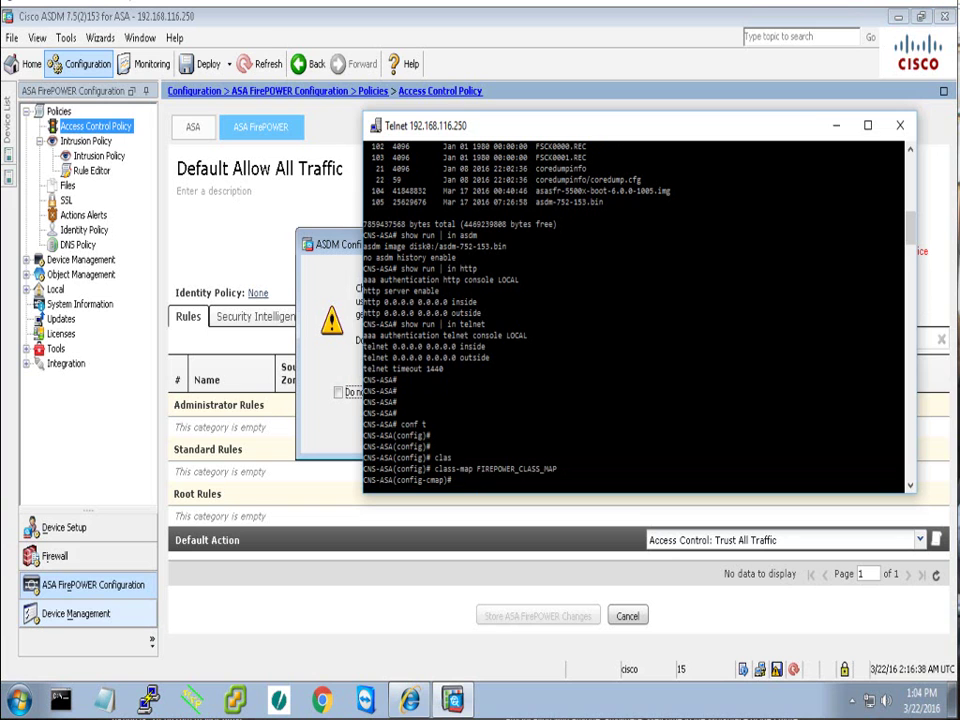
{"action": "type", "text": "mat"}
{"action": "key", "text": "Tab"}
{"action": "type", "text": "ac"}
{"action": "key", "text": "Tab"}
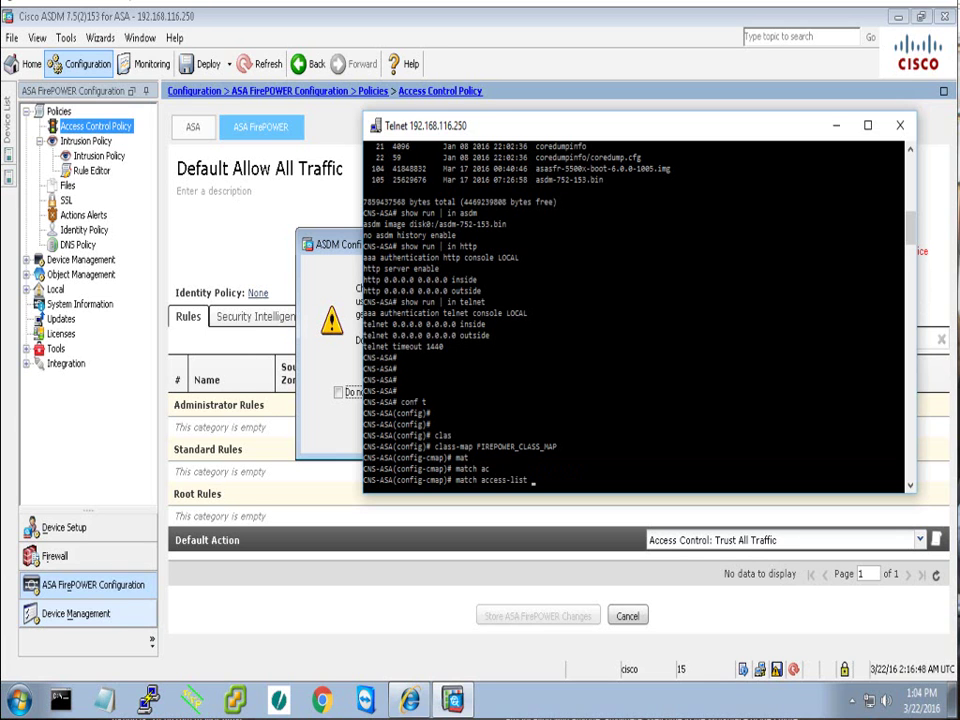
{"action": "type", "text": "a"}
{"action": "key", "text": "BackSpace"}
{"action": "key", "text": "BackSpace"}
{"action": "key", "text": "BackSpace"}
{"action": "key", "text": "BackSpace"}
{"action": "key", "text": "BackSpace"}
{"action": "key", "text": "BackSpace"}
{"action": "key", "text": "BackSpace"}
{"action": "key", "text": "BackSpace"}
{"action": "key", "text": "BackSpace"}
{"action": "key", "text": "BackSpace"}
{"action": "key", "text": "BackSpace"}
{"action": "key", "text": "BackSpace"}
{"action": "key", "text": "BackSpace"}
{"action": "key", "text": "BackSpace"}
{"action": "key", "text": "BackSpace"}
{"action": "key", "text": "BackSpace"}
{"action": "key", "text": "BackSpace"}
{"action": "key", "text": "BackSpace"}
Make the class map match any traffic with "match any" and exit back to global configuration mode
{"action": "type", "text": "atch"}
{"action": "key", "text": "Tab"}
{"action": "type", "text": "an"}
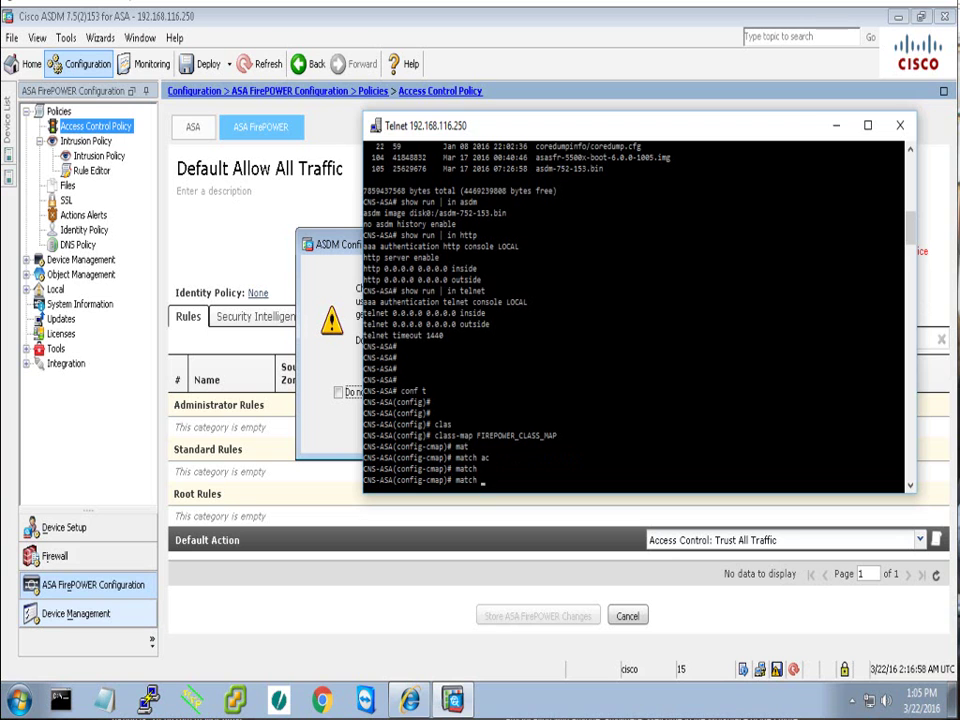
{"action": "key", "text": "Tab"}
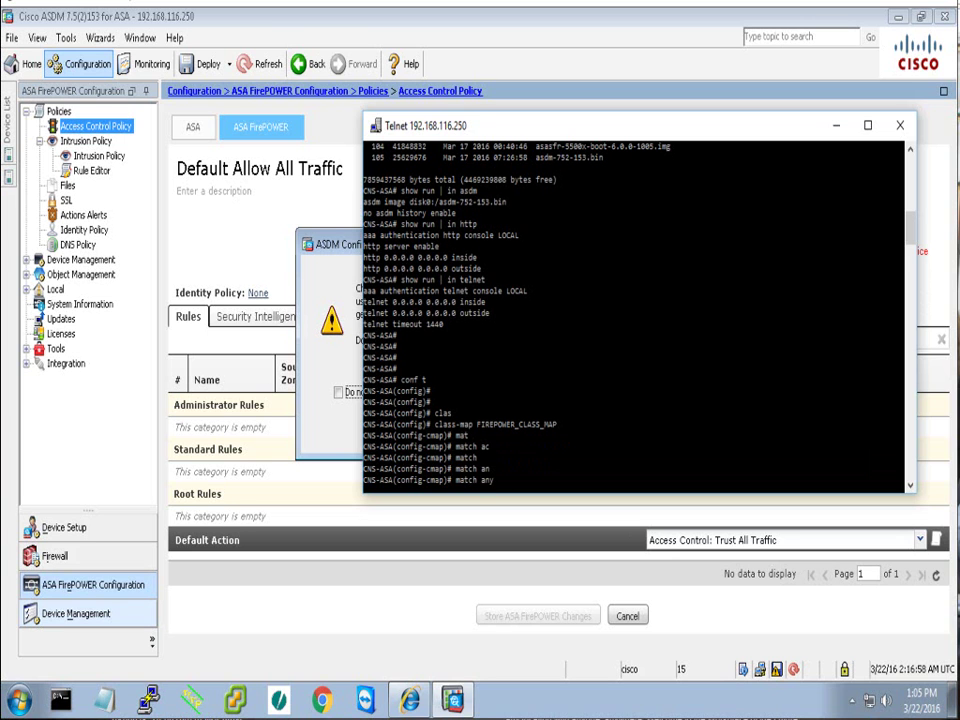
{"action": "key", "text": "Return"}
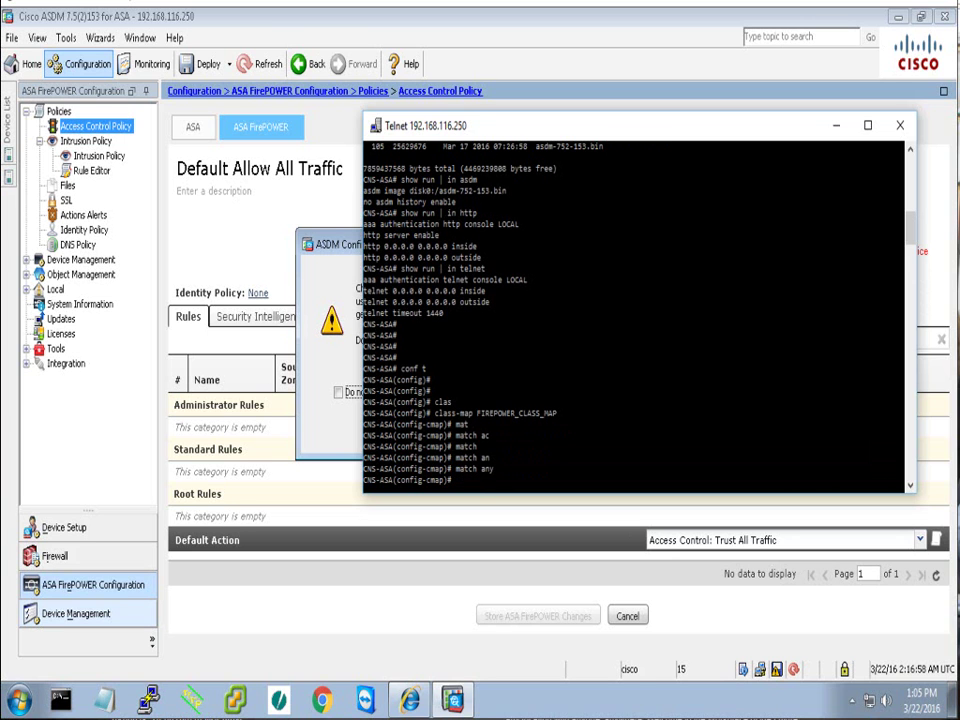
{"action": "type", "text": "exit"}
{"action": "key", "text": "Return"}
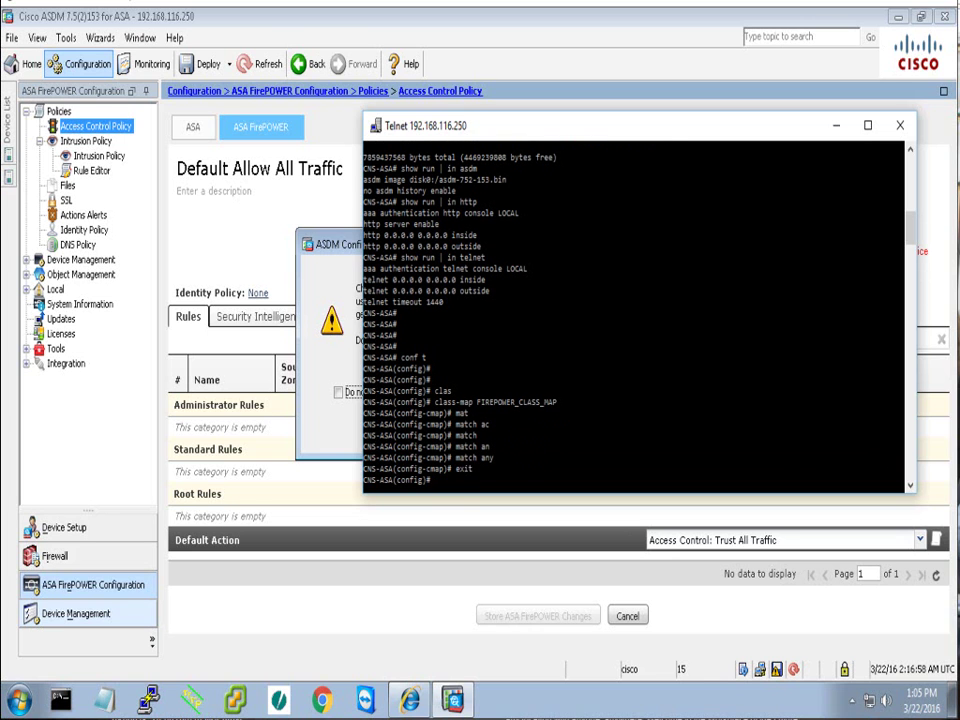
{"action": "type", "text": "ploc"}
{"action": "key", "text": "Tab"}
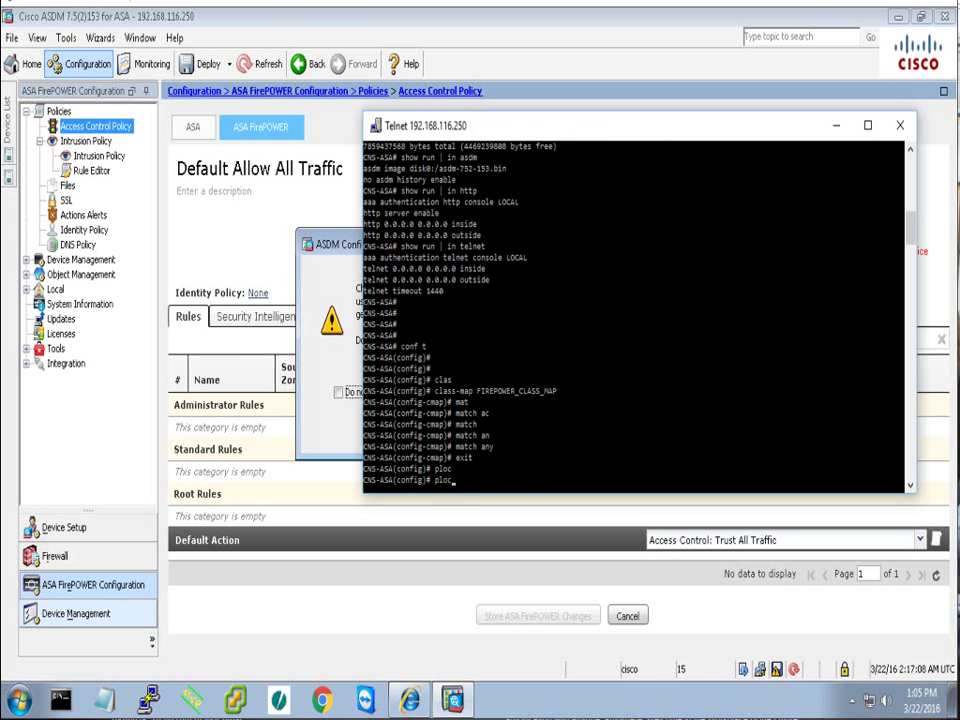
{"action": "key", "text": "BackSpace"}
{"action": "key", "text": "BackSpace"}
{"action": "key", "text": "BackSpace"}
{"action": "type", "text": "oloic"}
{"action": "key", "text": "Return"}
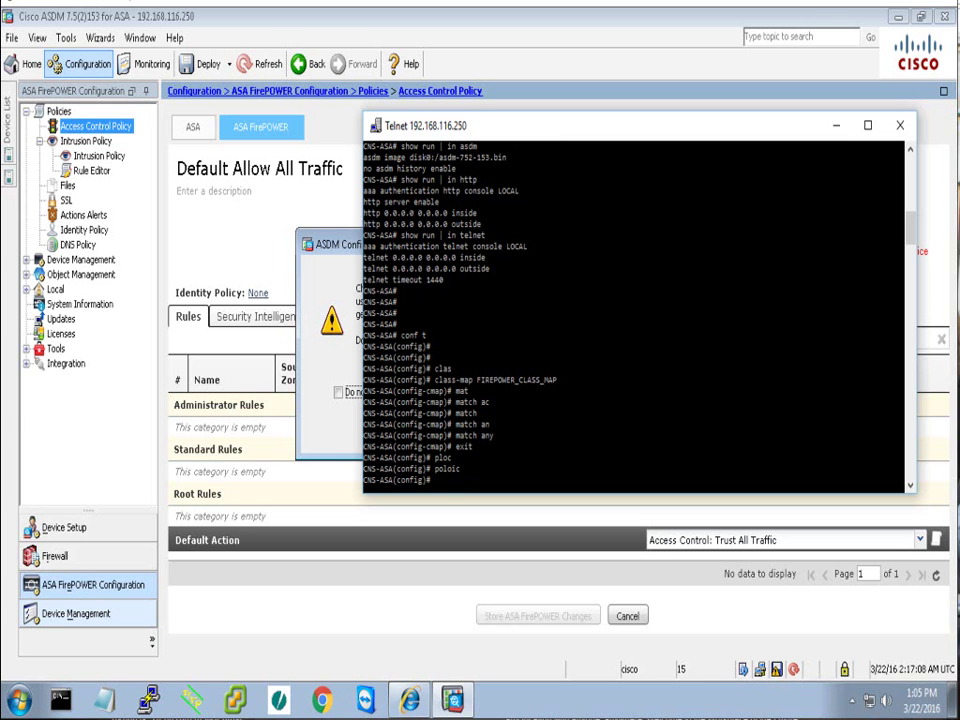
Enter policy map configuration for the global policy with "policy-map global_policy"
{"action": "type", "text": "ploc"}
{"action": "key", "text": "Tab"}
{"action": "type", "text": "pl"}
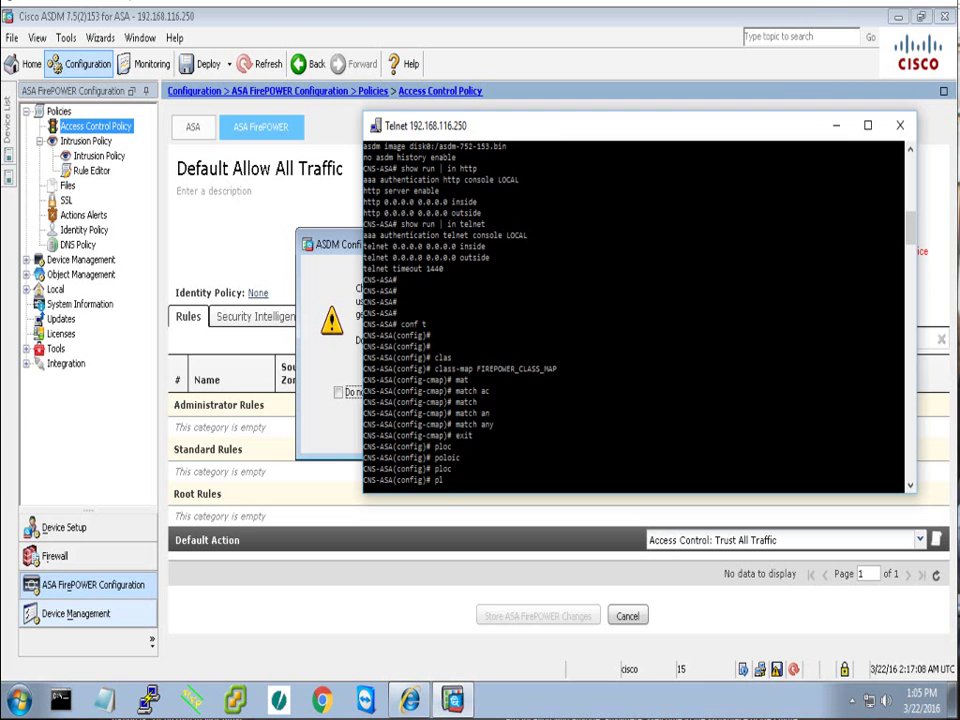
{"action": "key", "text": "BackSpace"}
{"action": "type", "text": "olic"}
{"action": "key", "text": "Tab"}
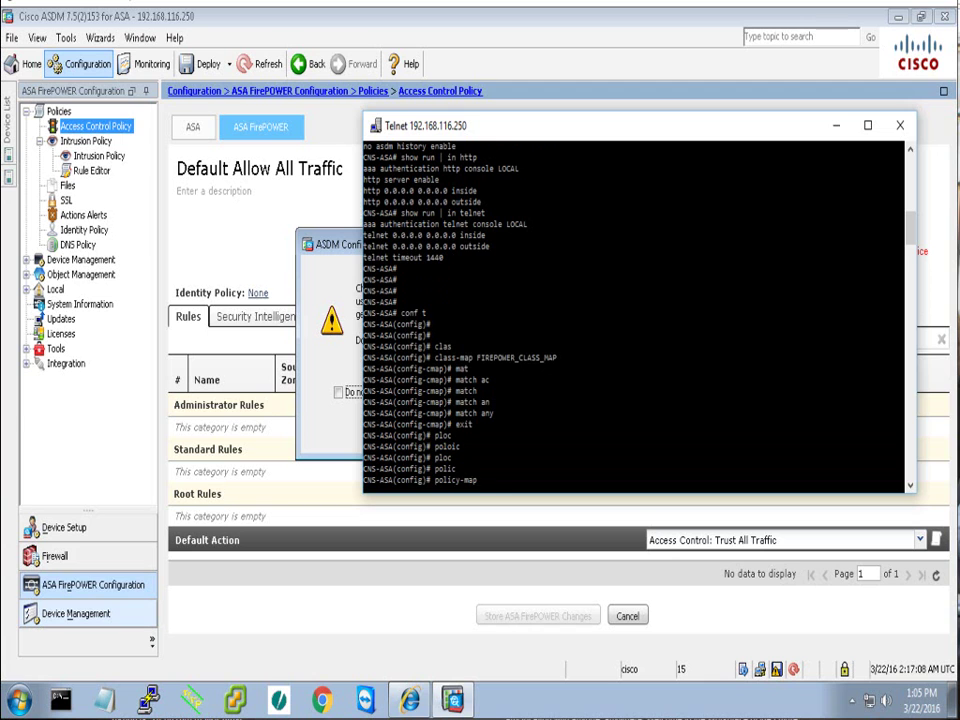
{"action": "type", "text": "glo"}
{"action": "key", "text": "Tab"}
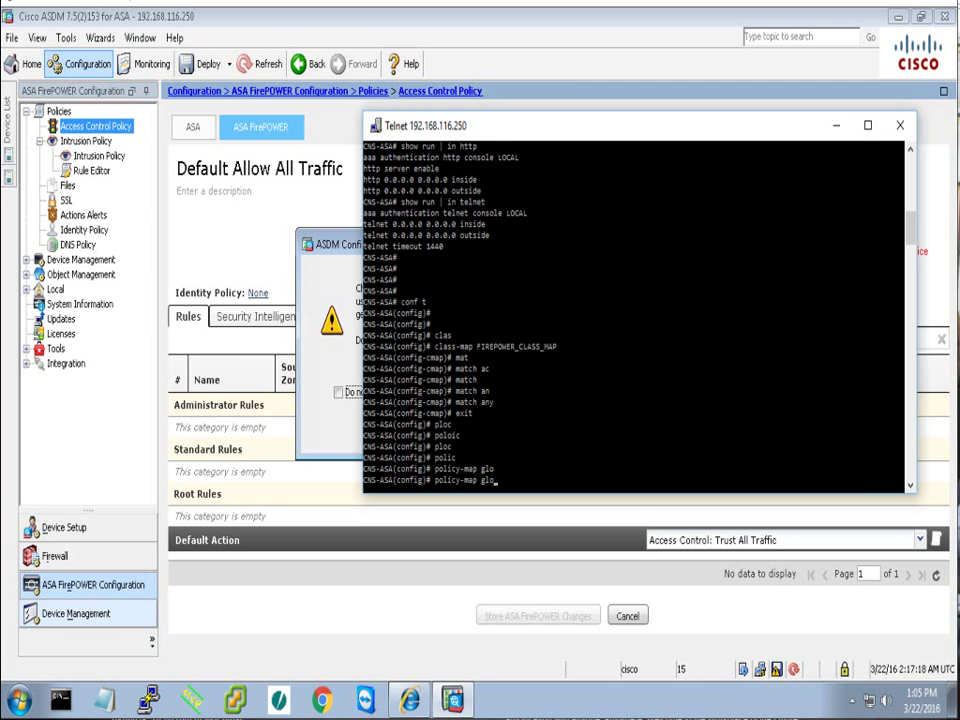
{"action": "type", "text": "bal_policy"}
{"action": "key", "text": "Return"}
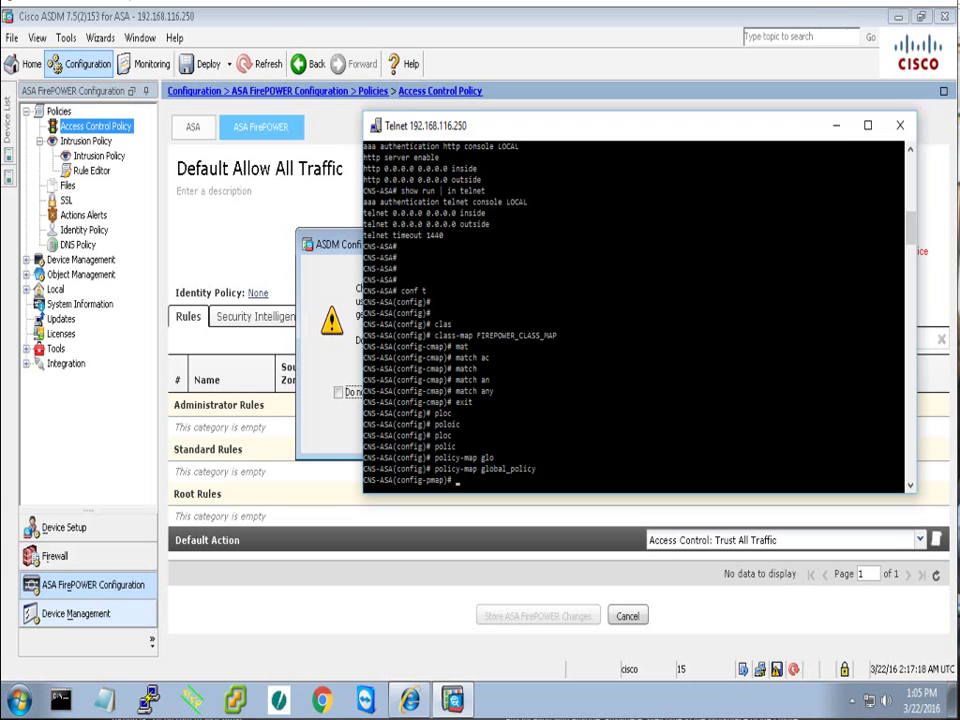
Add the class FIREPOWER_CLASS_MAP to the global policy map, reusing the class map name from the earlier command
{"action": "type", "text": "clas"}
{"action": "key", "text": "Tab"}
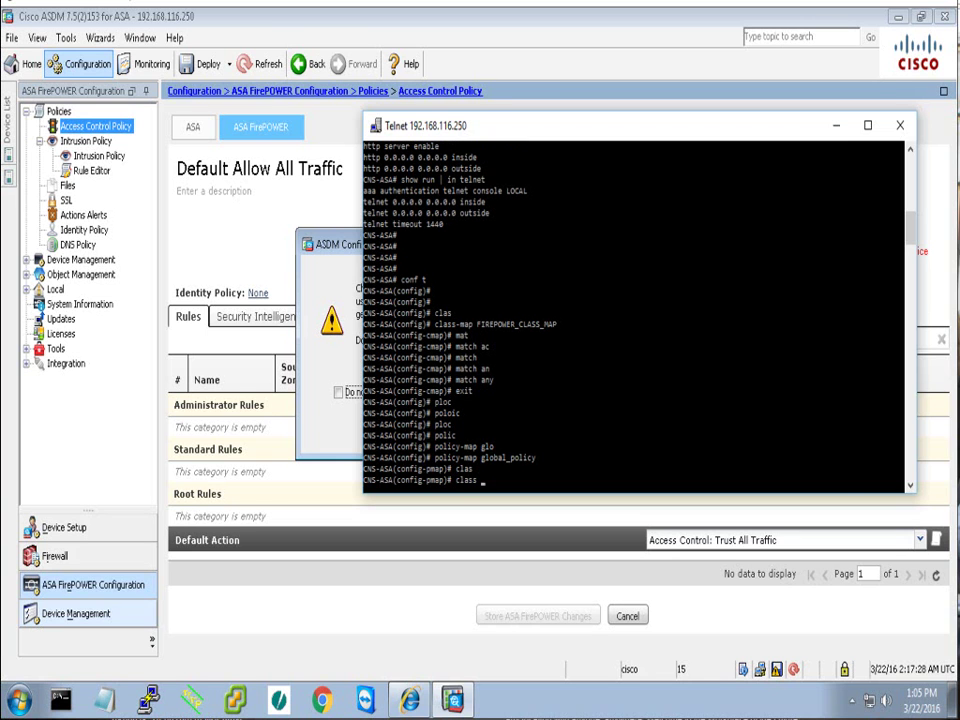
{"action": "type", "text": "fi"}
{"action": "key", "text": "Tab"}
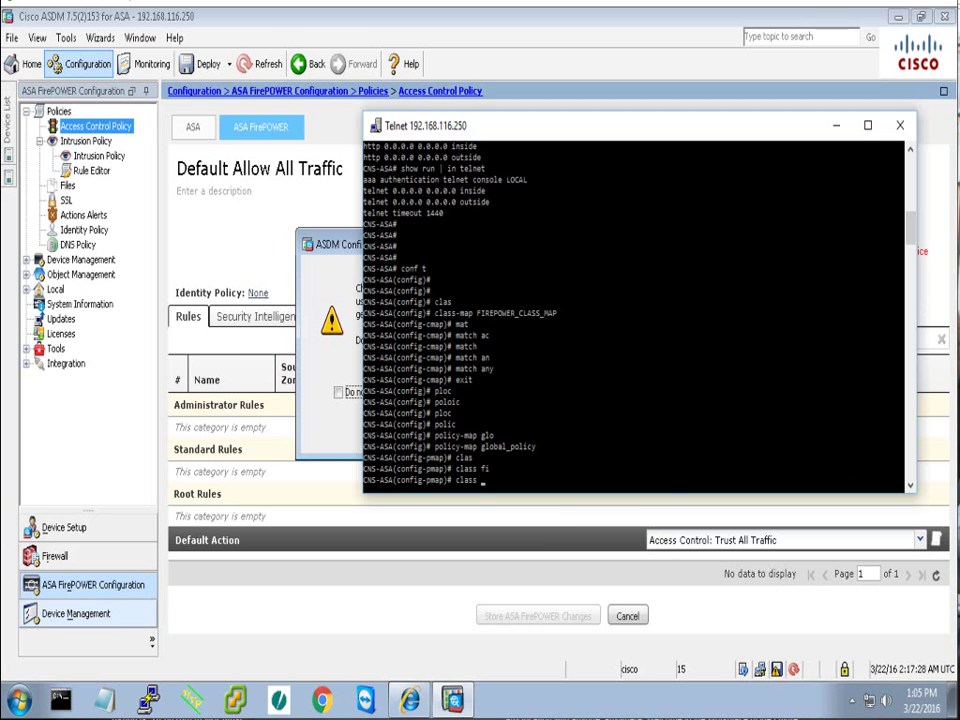
{"action": "right_click", "coordinate": [550, 410]}
{"action": "left_click", "coordinate": [575, 418]}
{"action": "left_click_drag", "start_coordinate": [481, 313], "coordinate": [557, 314]}
{"action": "key", "text": "super+c"}
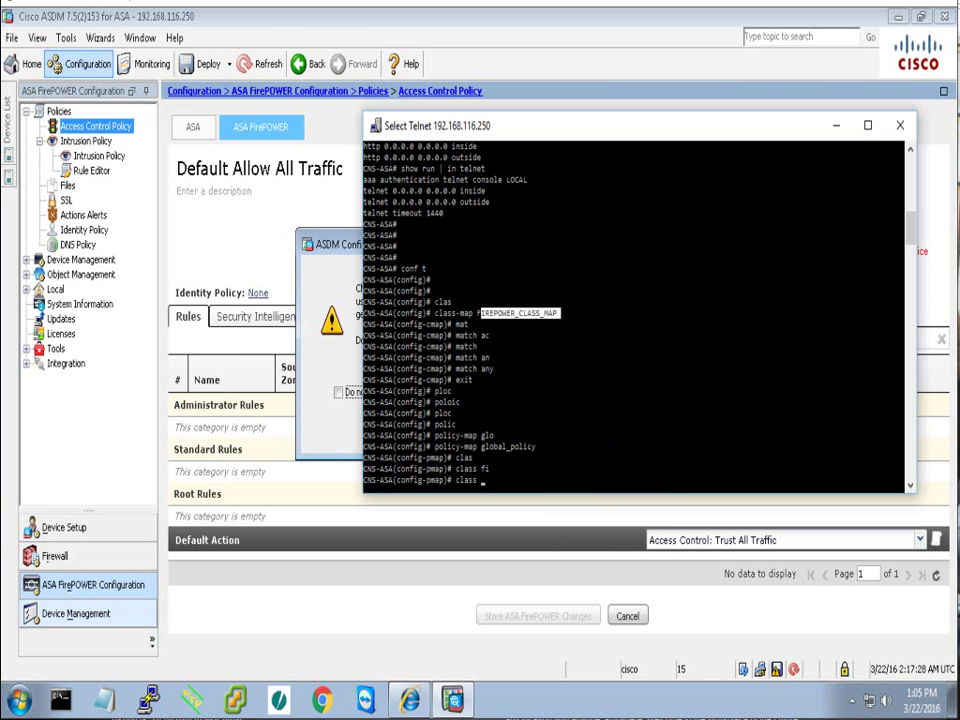
{"action": "key", "text": "Return"}
{"action": "right_click", "coordinate": [468, 313]}
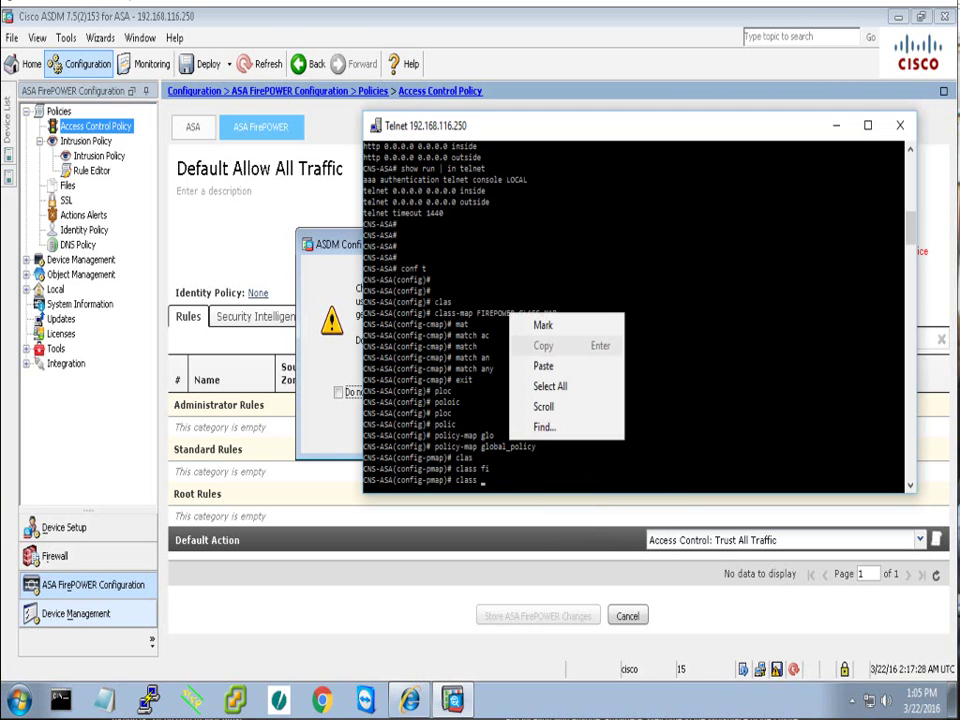
{"action": "left_click", "coordinate": [484, 364]}
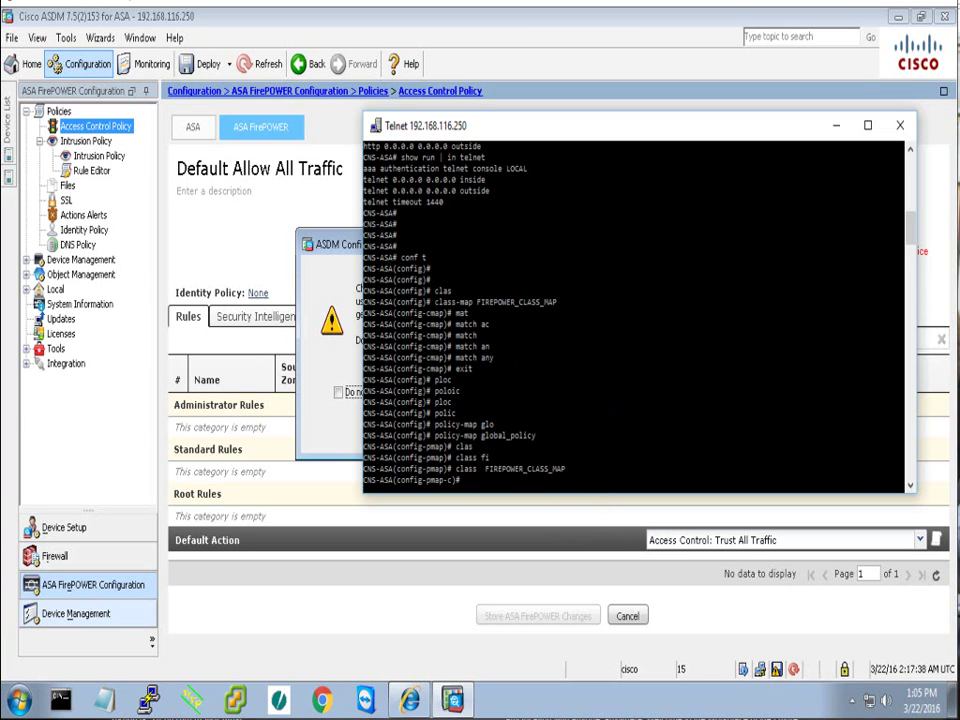
Check the sfr command options and redirect the class's traffic to the FirePOWER module with "sfr fail-open"
{"action": "type", "text": "sfr"}
{"action": "key", "text": "Tab"}
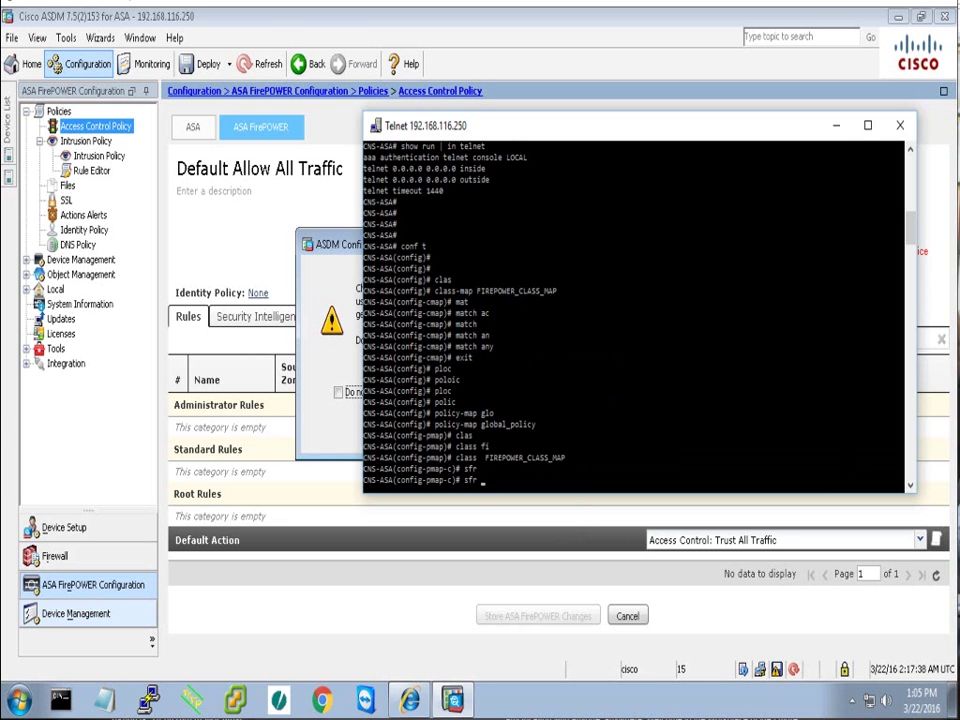
{"action": "type", "text": "?"}
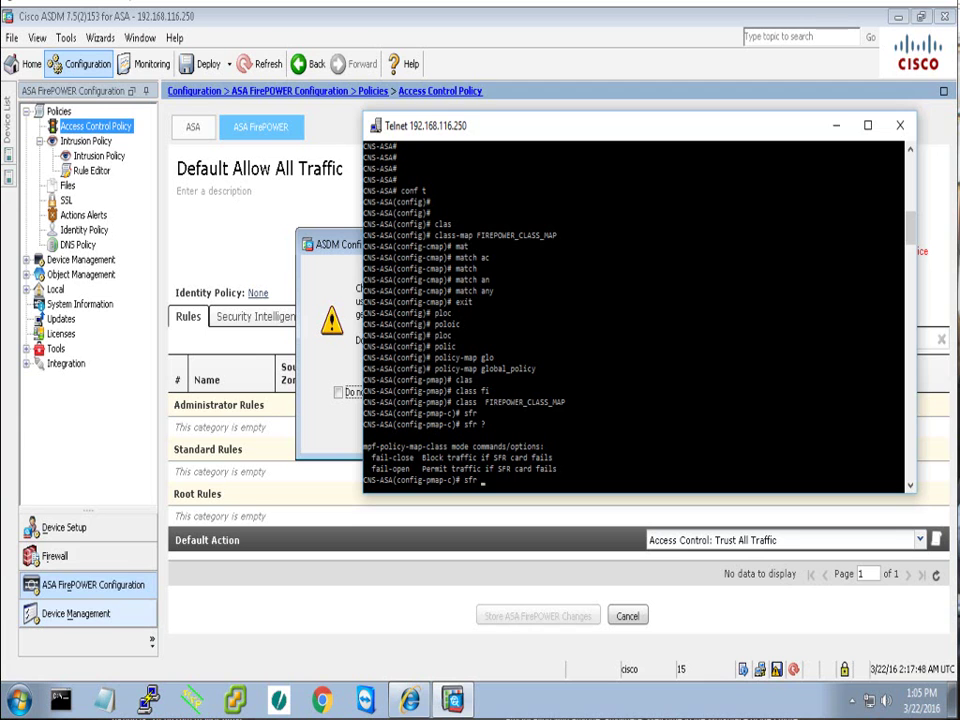
{"action": "type", "text": " mo?"}
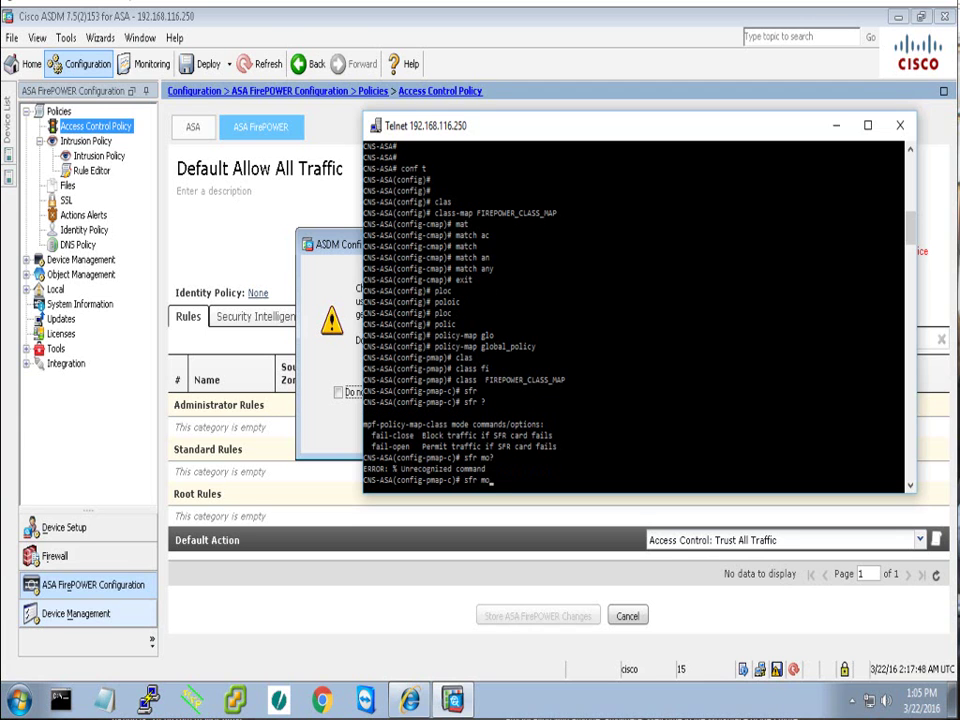
{"action": "key", "text": "BackSpace"}
{"action": "key", "text": "BackSpace"}
{"action": "type", "text": "fa"}
{"action": "key", "text": "Tab"}
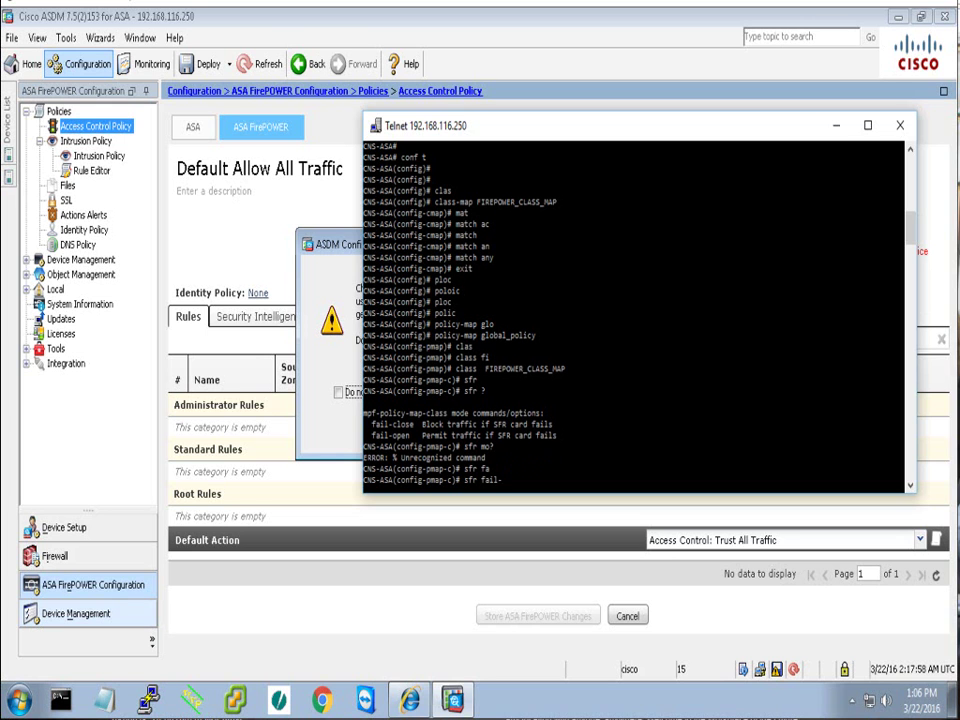
{"action": "type", "text": "op"}
{"action": "key", "text": "Tab"}
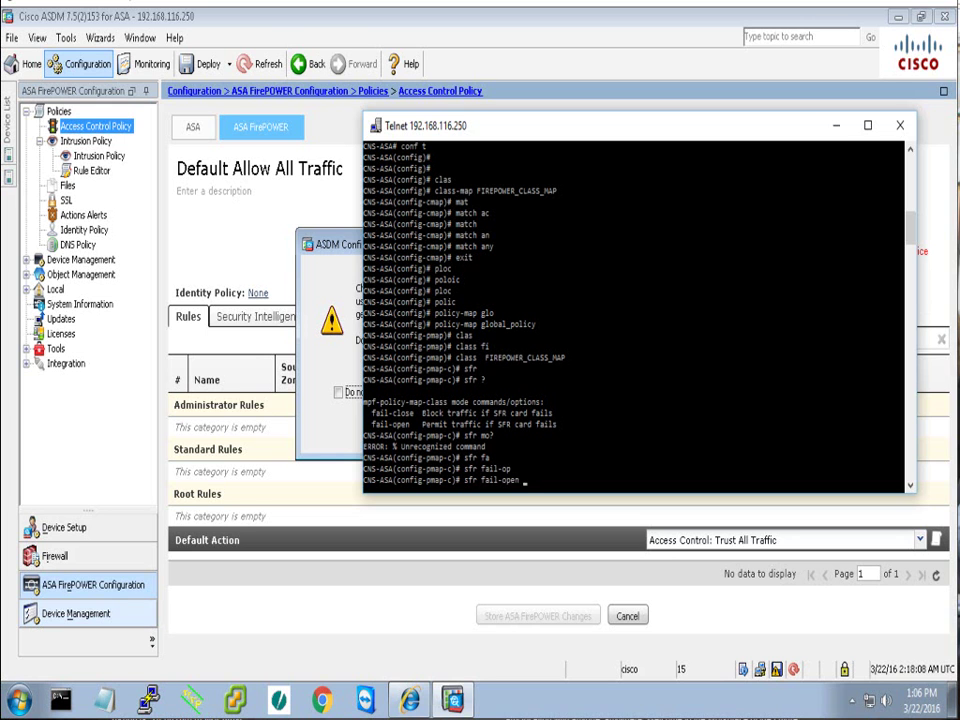
{"action": "key", "text": "Return"}
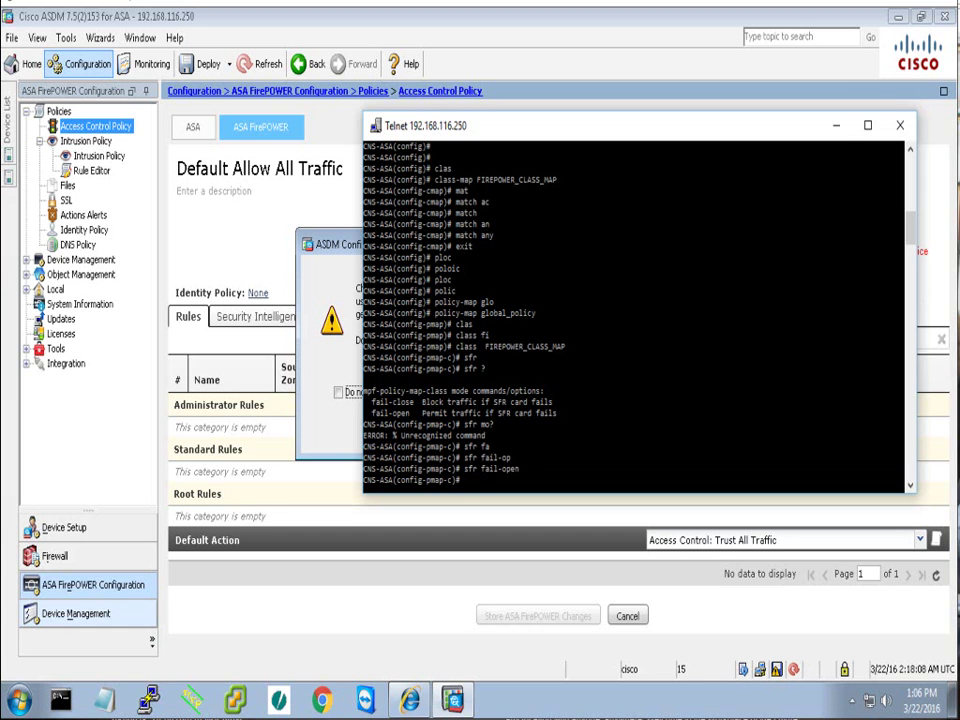
Switch to ASDM, refresh its out-of-sync configuration from the device and deploy the FirePOWER changes
{"action": "left_click", "coordinate": [330, 350]}
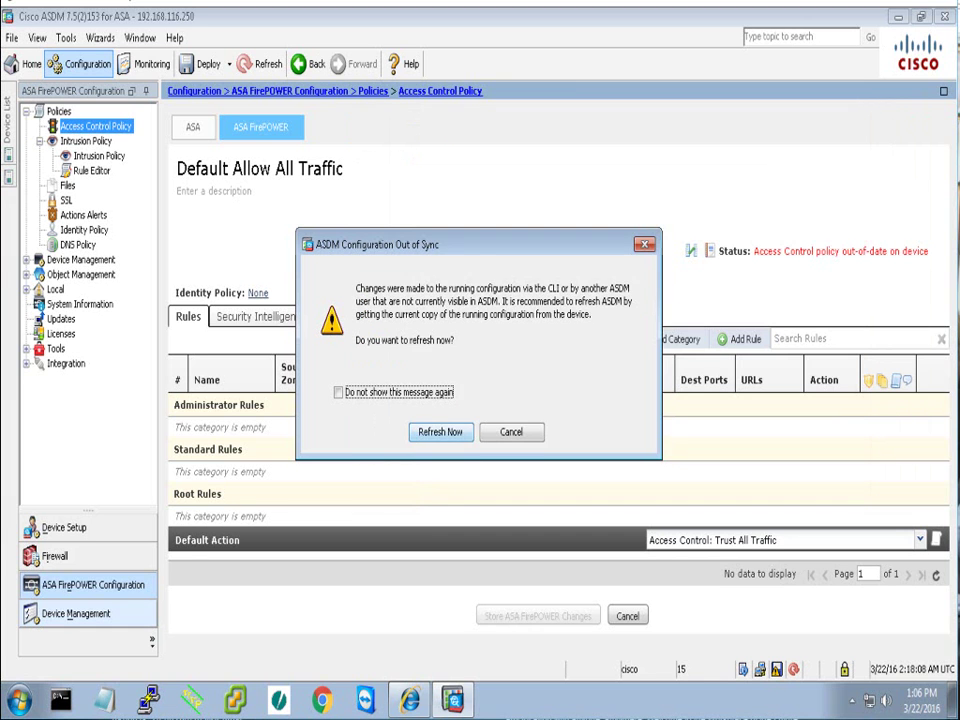
{"action": "left_click", "coordinate": [439, 431]}
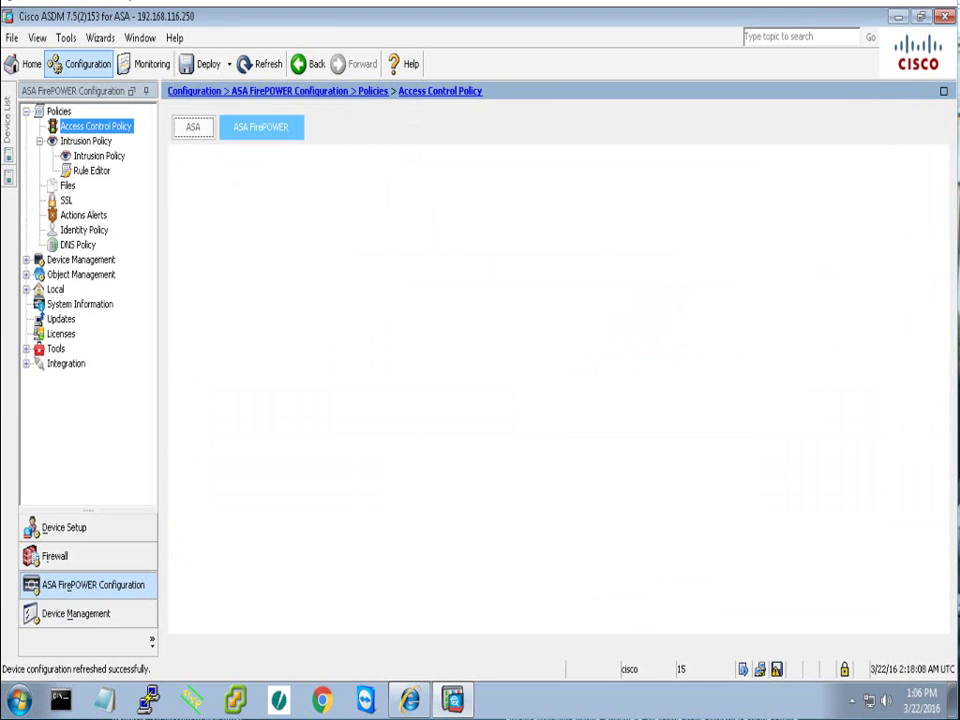
{"action": "left_click", "coordinate": [208, 63]}
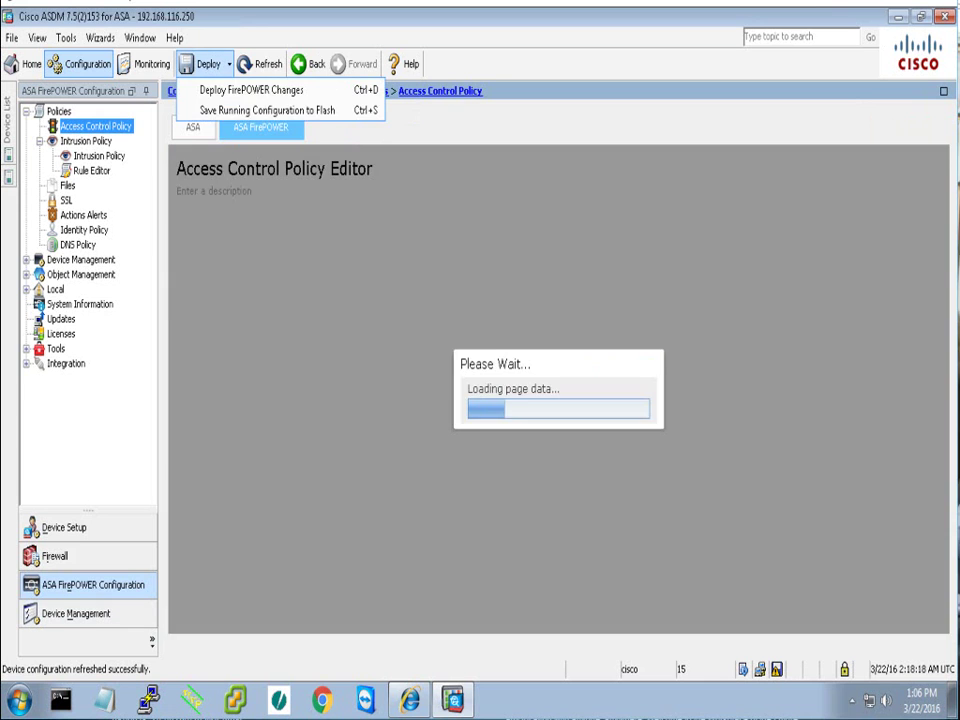
{"action": "left_click", "coordinate": [251, 90]}
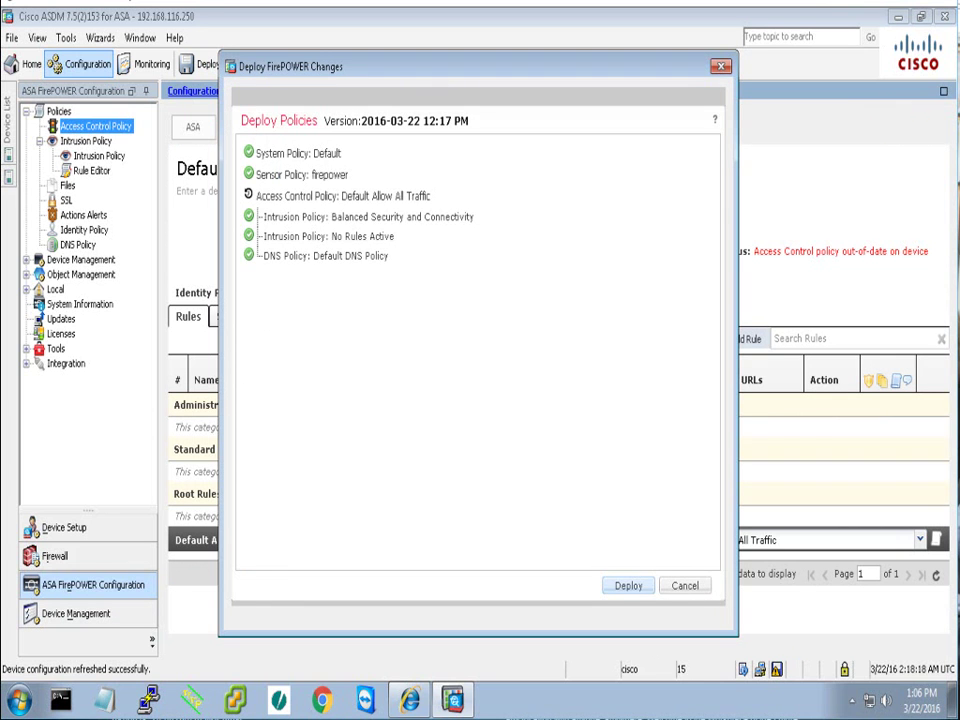
{"action": "left_click", "coordinate": [628, 585]}
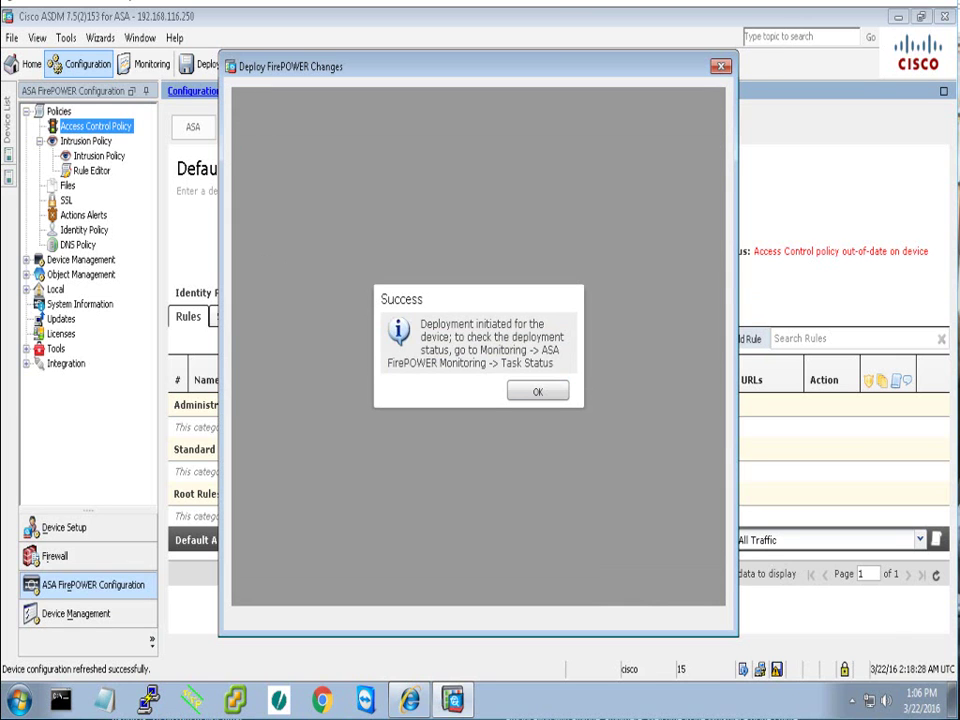
{"action": "key", "text": "Return"}
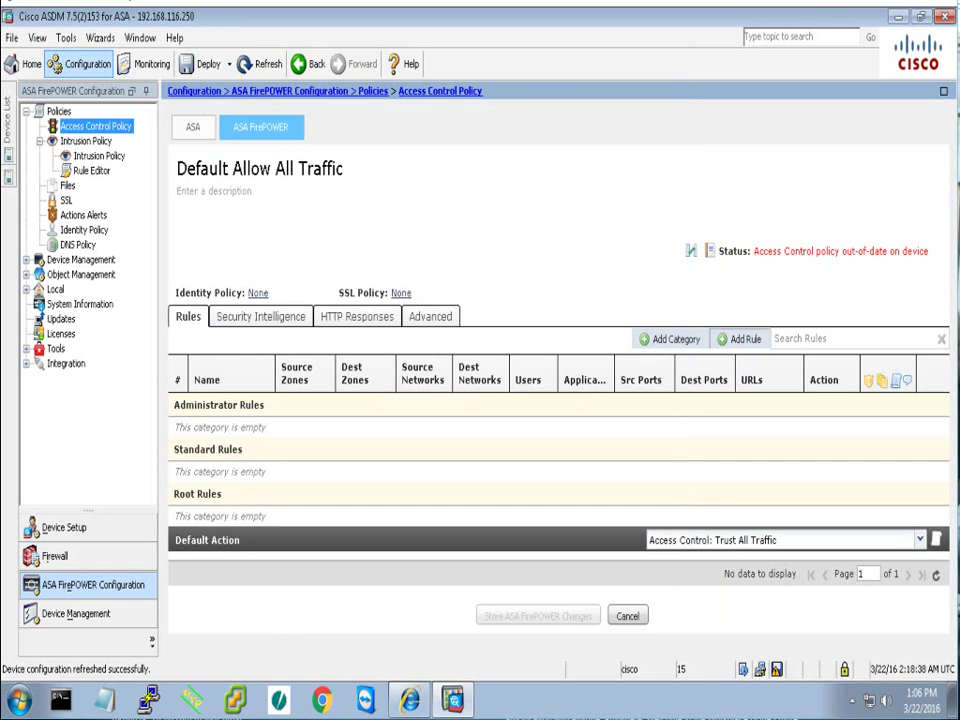
{"action": "left_click", "coordinate": [740, 338]}
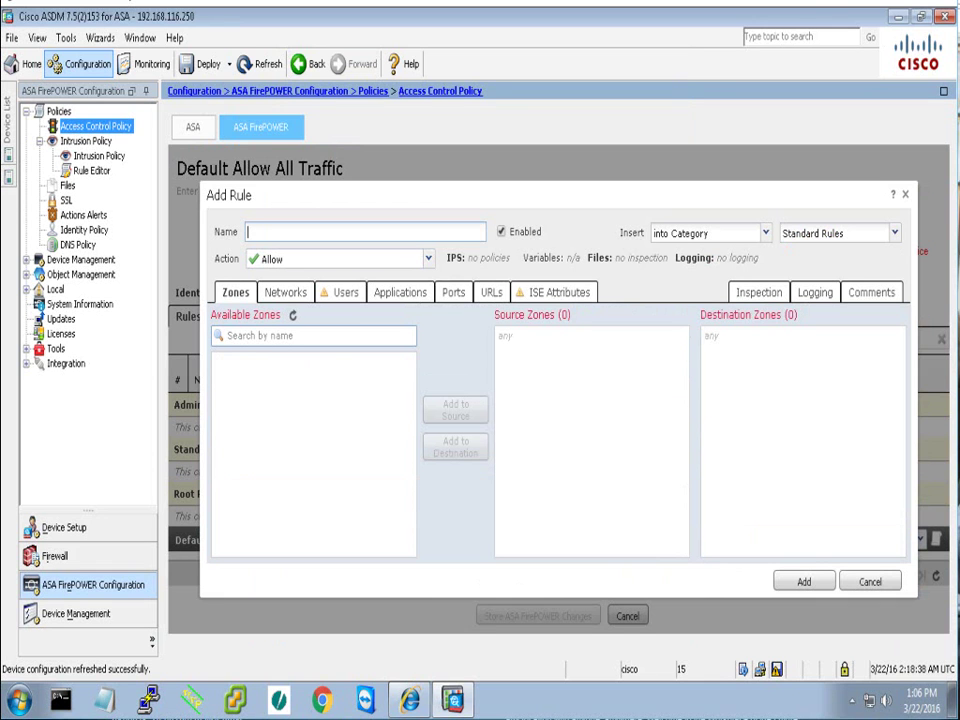
{"action": "key", "text": "Escape"}
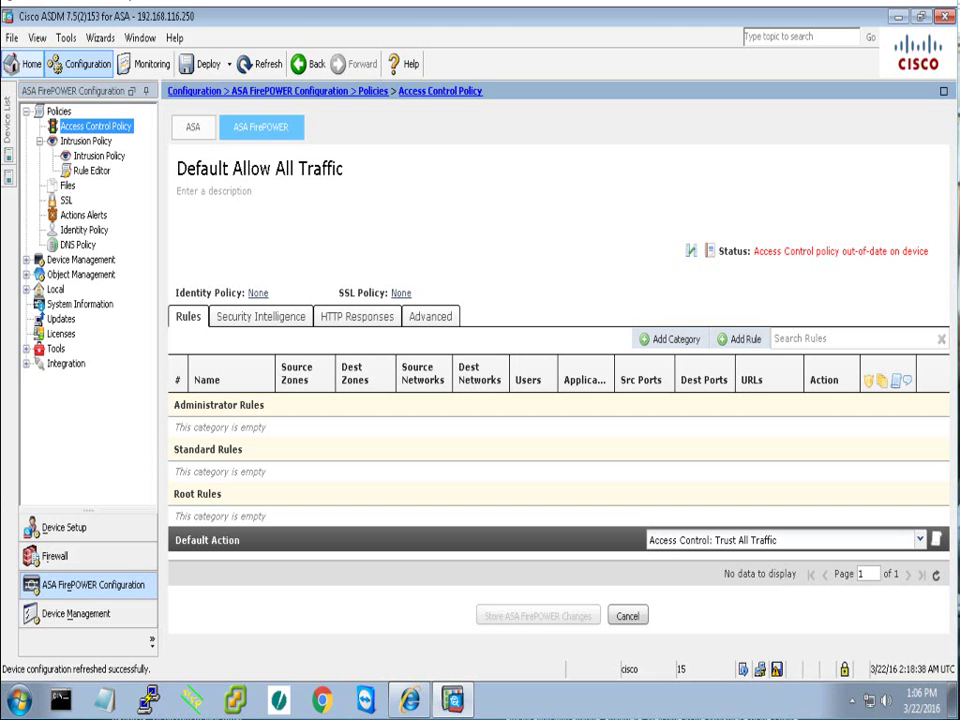
{"action": "left_click", "coordinate": [79, 63]}
{"action": "left_click", "coordinate": [87, 527]}
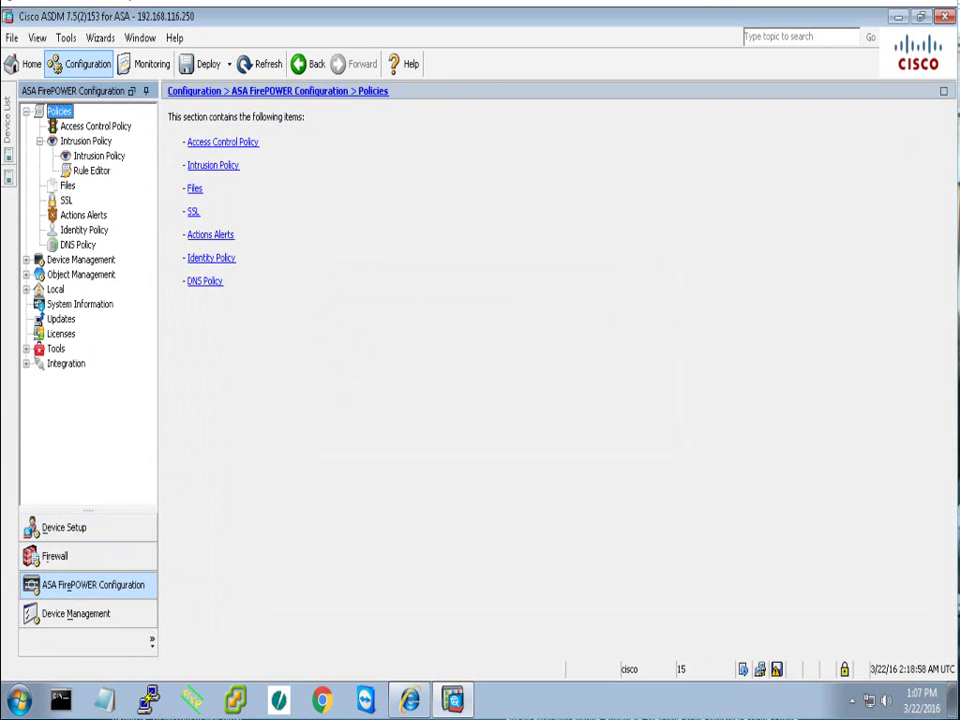
Open the FirePOWER access control policy and start a new rule named deny-NEWS
{"action": "left_click", "coordinate": [95, 126]}
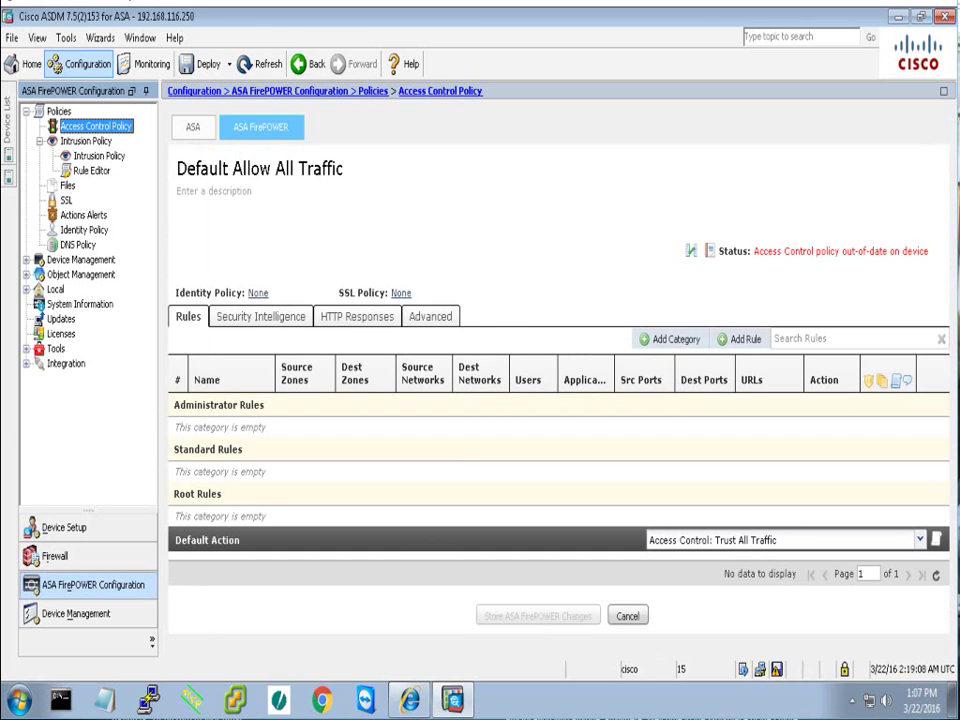
{"action": "left_click", "coordinate": [739, 339]}
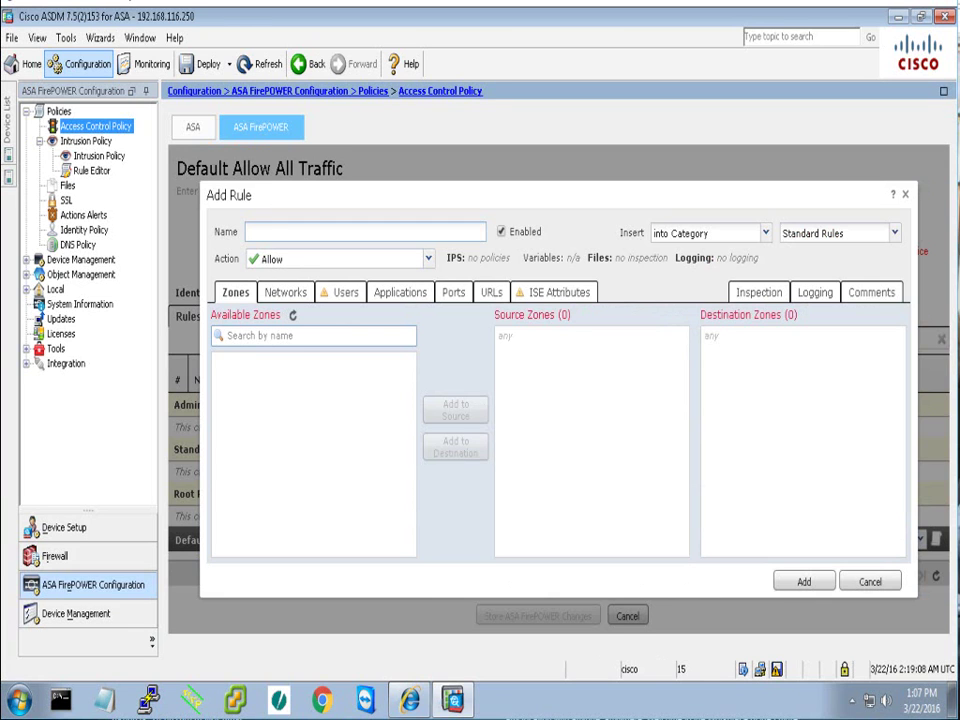
{"action": "type", "text": "deny-NEWS"}
Add 192.168.116.40 as a source network of the deny-NEWS rule and look at the rule's user conditions
{"action": "left_click", "coordinate": [285, 292]}
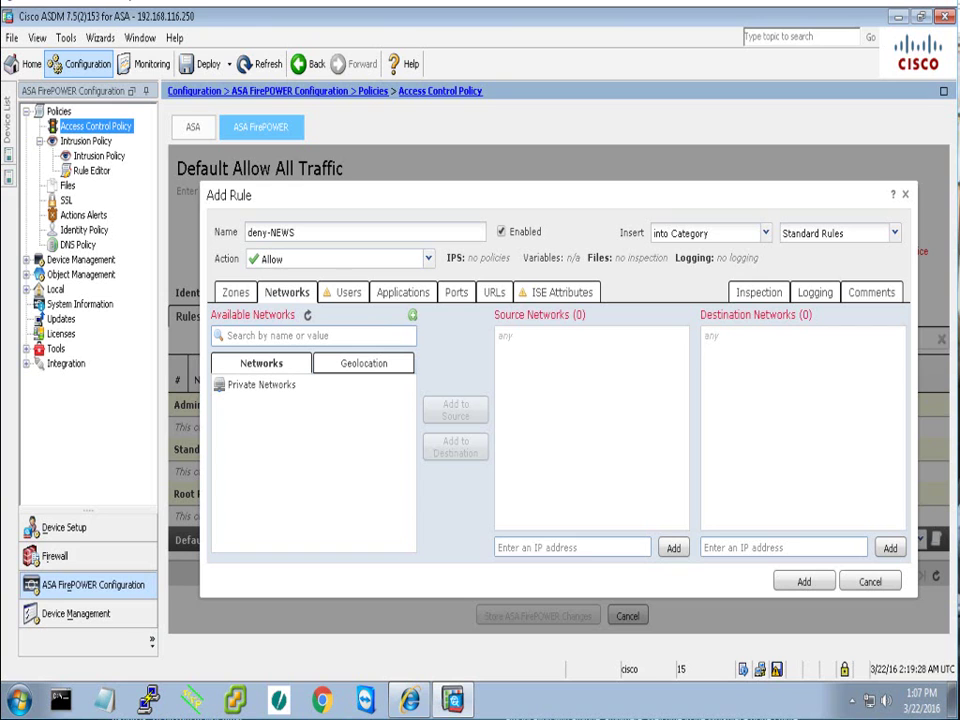
{"action": "left_click", "coordinate": [571, 547]}
{"action": "type", "text": "192.168"}
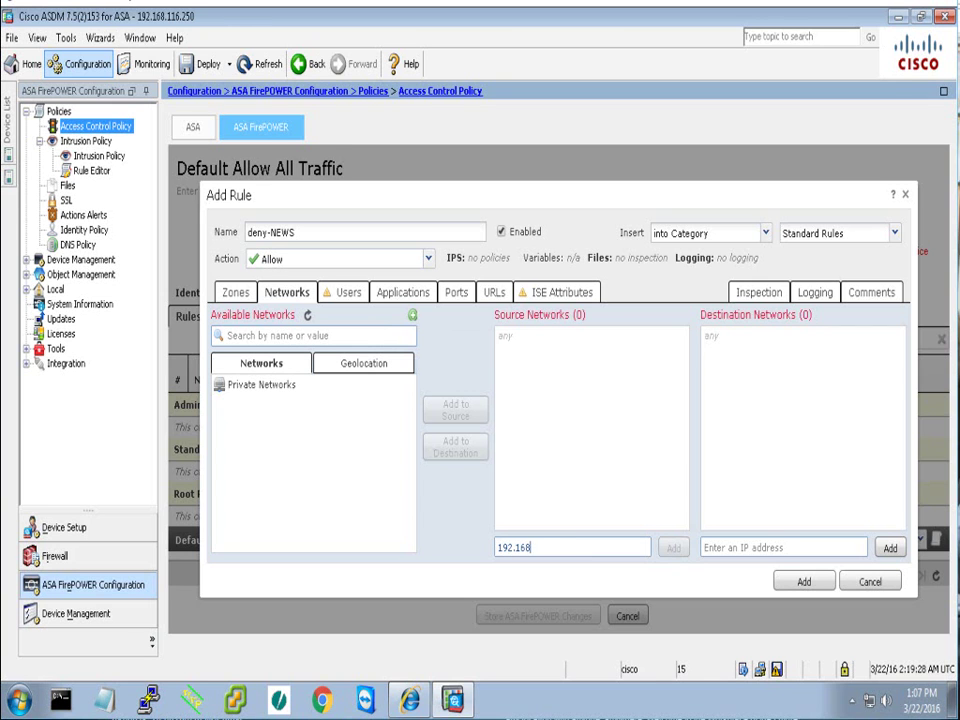
{"action": "type", "text": ".116.40"}
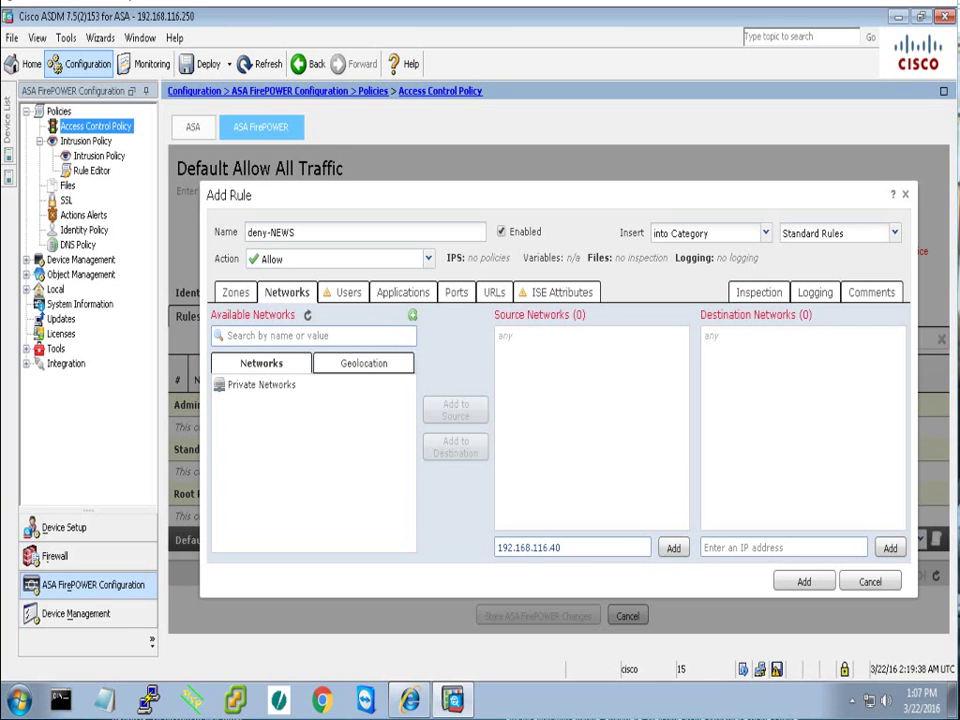
{"action": "key", "text": "Return"}
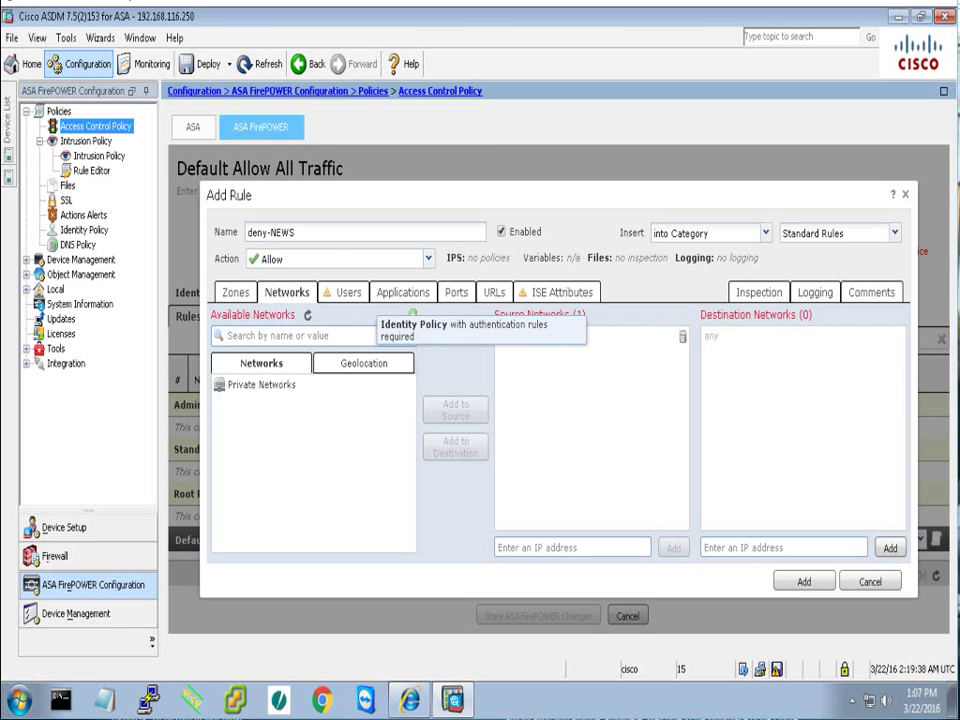
{"action": "left_click", "coordinate": [345, 292]}
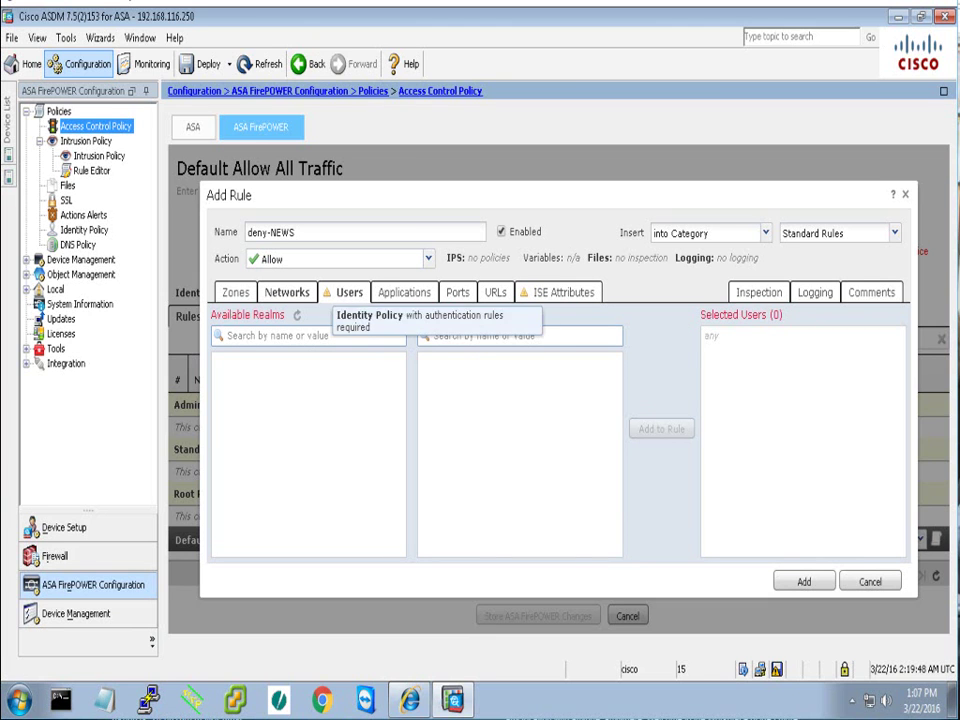
{"action": "left_click", "coordinate": [304, 292]}
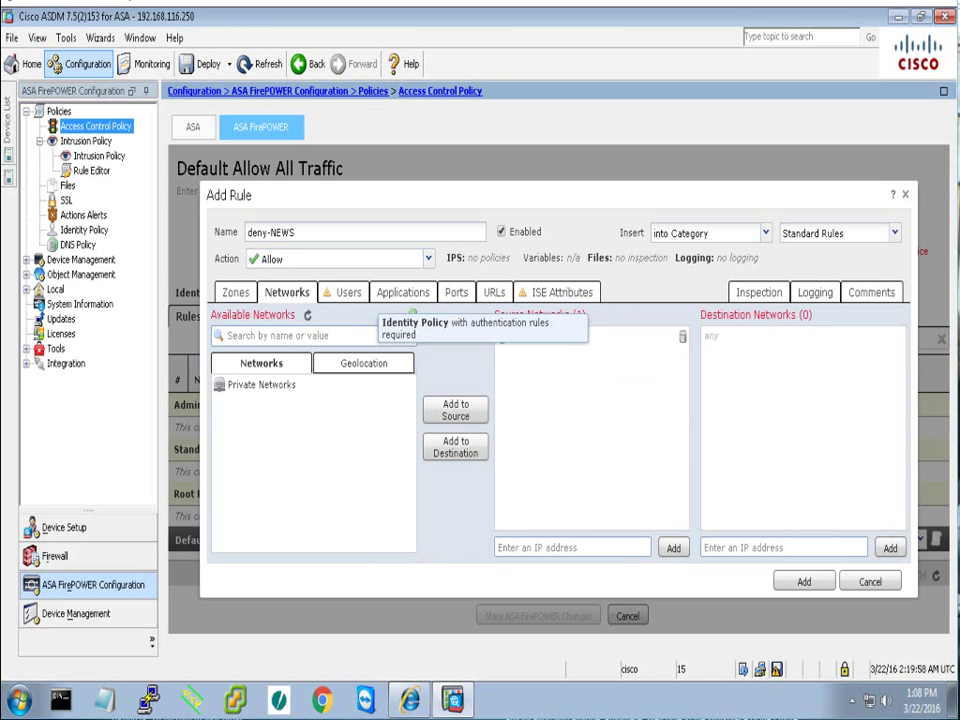
Find the News and Media URL category, add it with any reputation to the deny-NEWS rule, and add the rule to the policy
{"action": "left_click", "coordinate": [494, 292]}
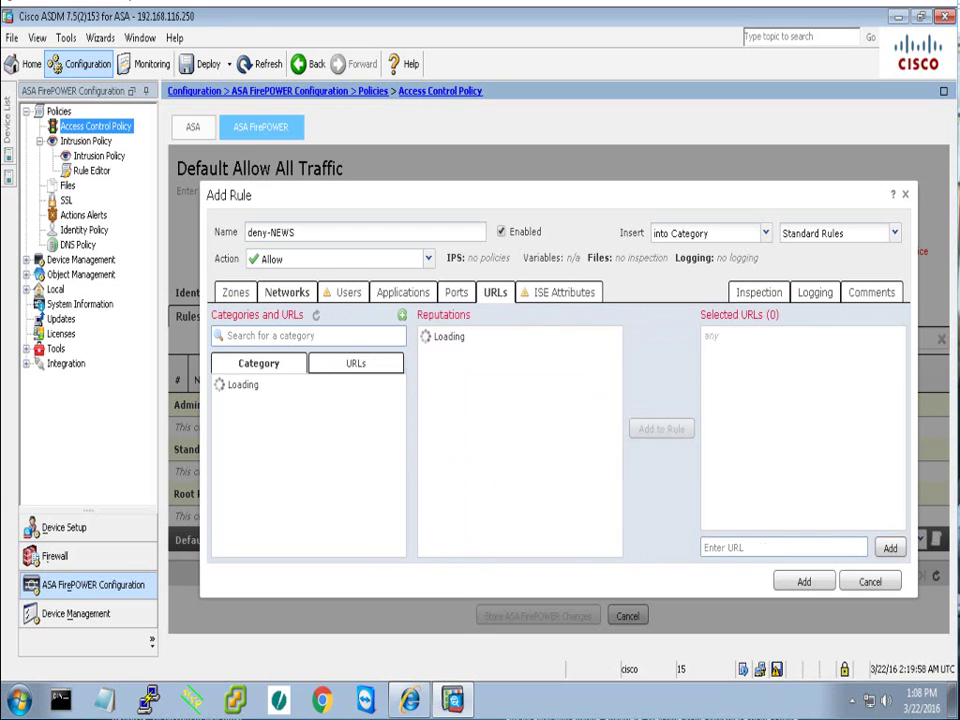
{"action": "left_click", "coordinate": [308, 336]}
{"action": "type", "text": "new"}
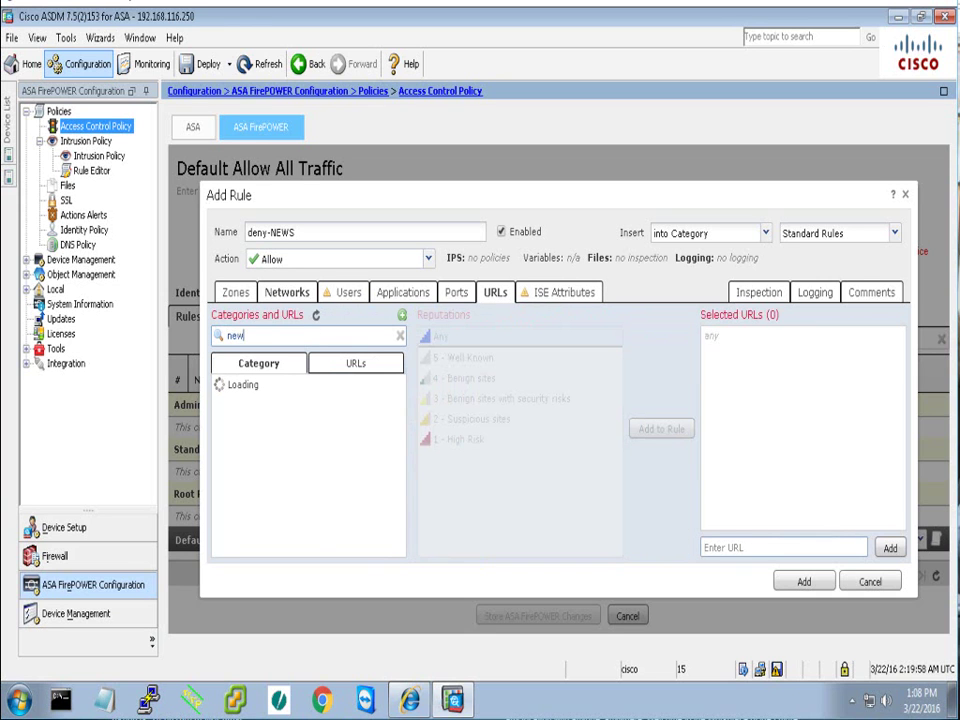
{"action": "type", "text": "s"}
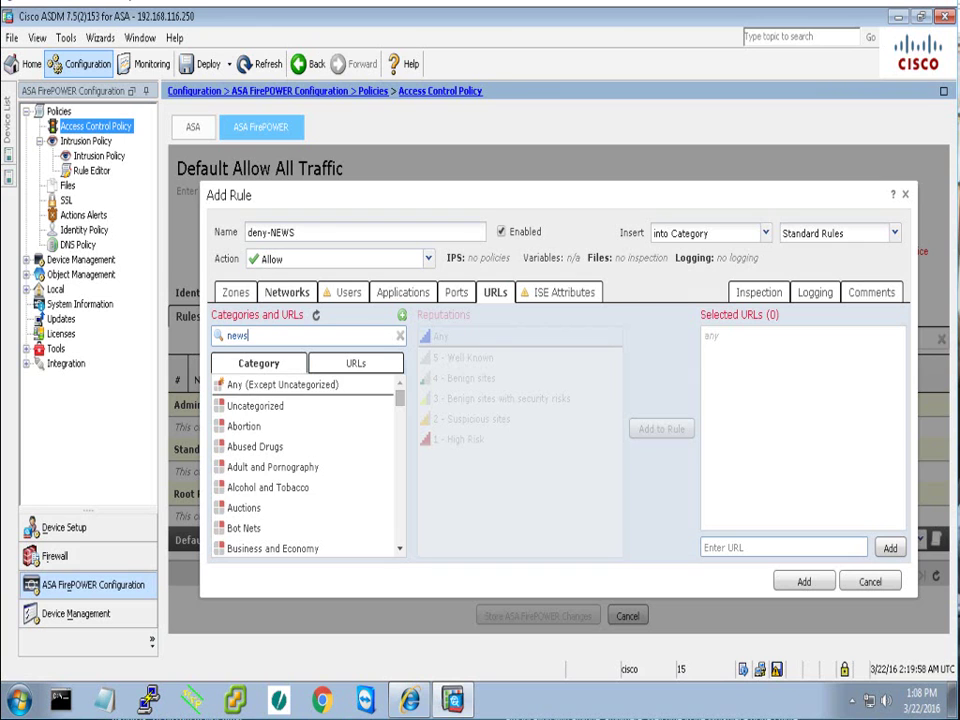
{"action": "left_click", "coordinate": [259, 406]}
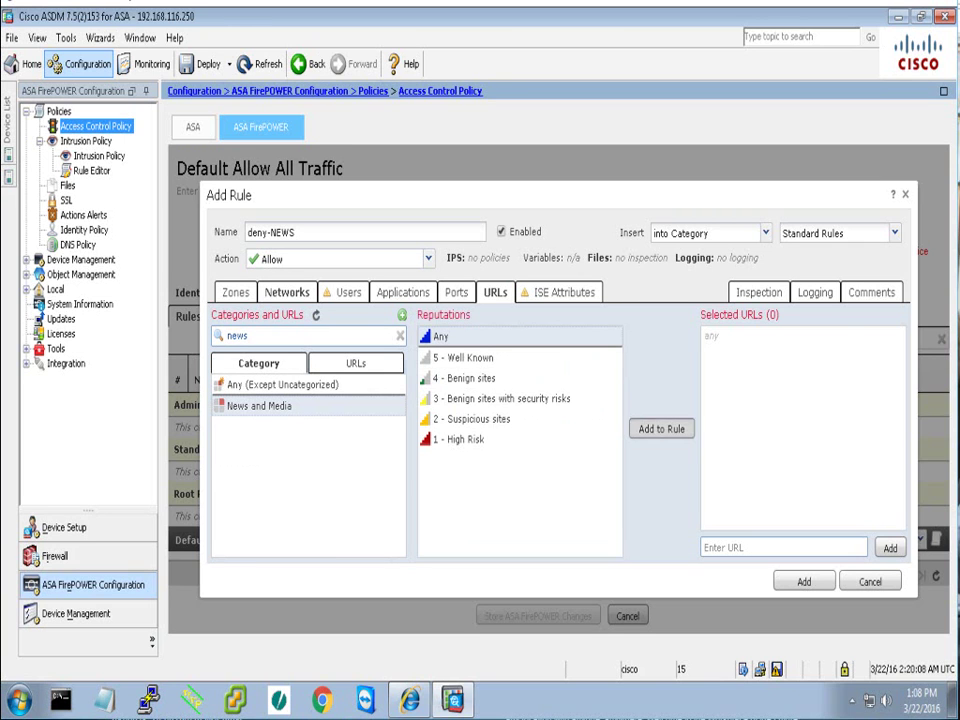
{"action": "left_click", "coordinate": [661, 428]}
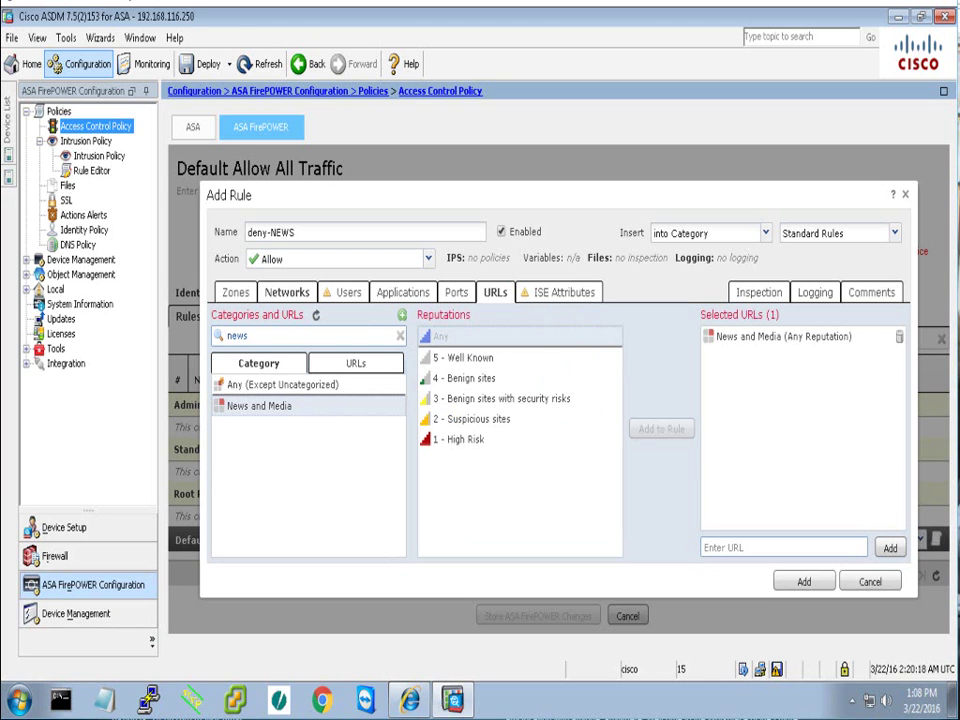
{"action": "key", "text": "Return"}
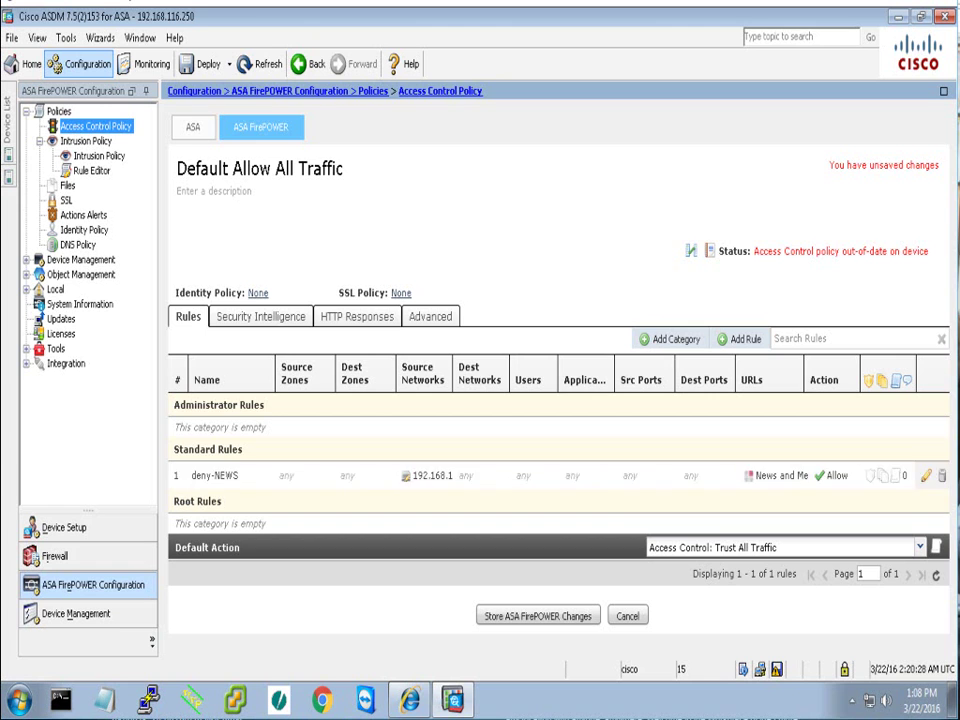
Edit the deny-NEWS rule, set its action to Block with reset and save it
{"action": "left_click", "coordinate": [926, 475]}
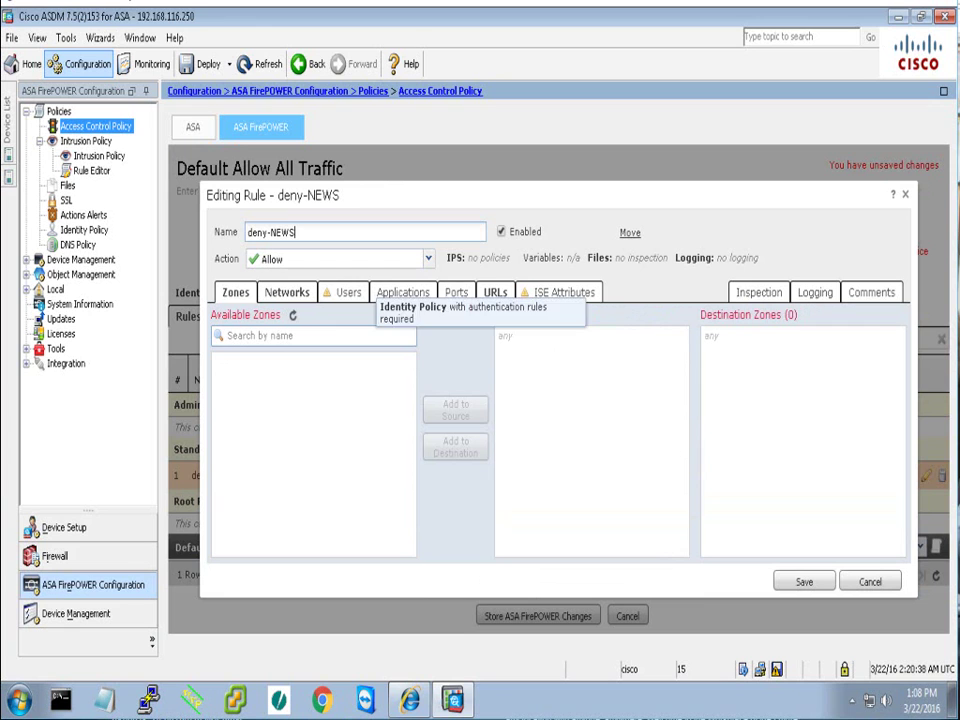
{"action": "left_click", "coordinate": [300, 259]}
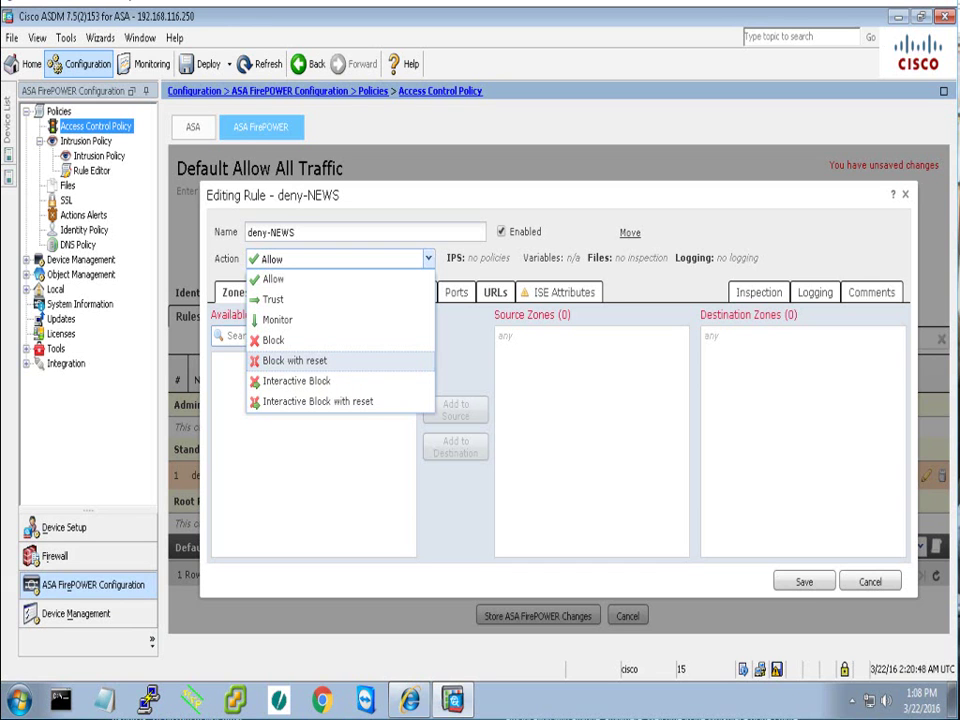
{"action": "left_click", "coordinate": [294, 360]}
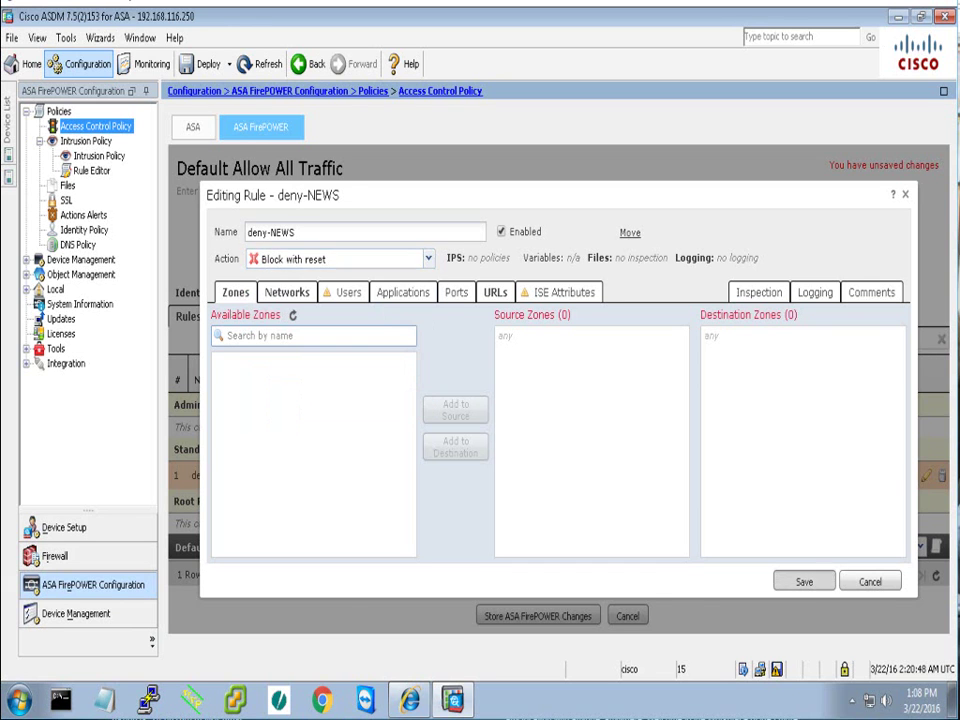
{"action": "left_click", "coordinate": [804, 581]}
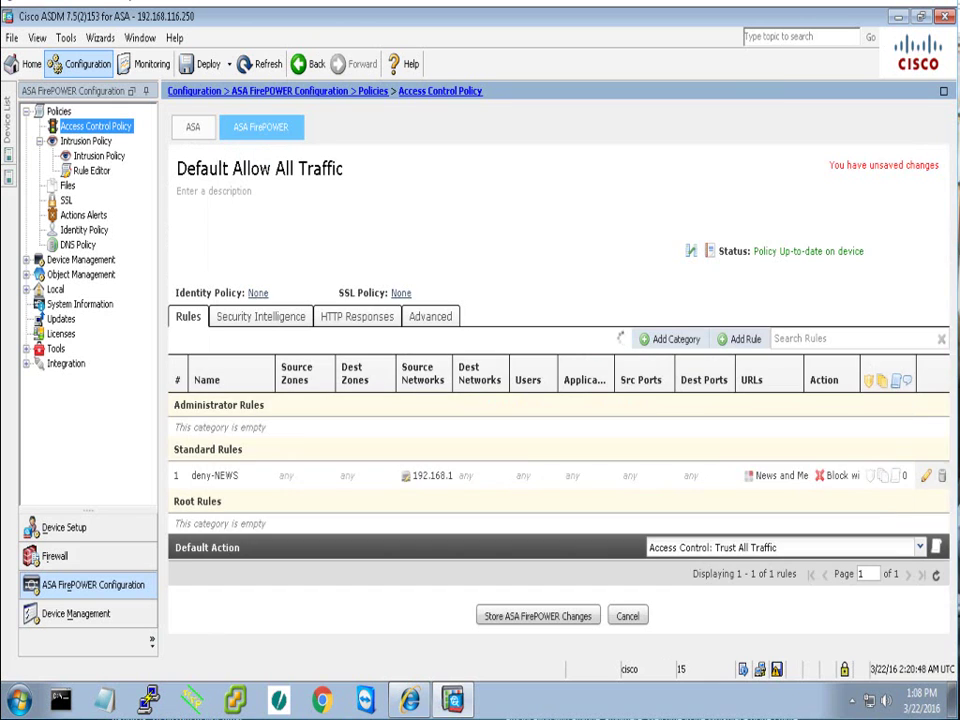
Store the ASA FirePOWER changes and deploy them to the device
{"action": "left_click", "coordinate": [537, 615]}
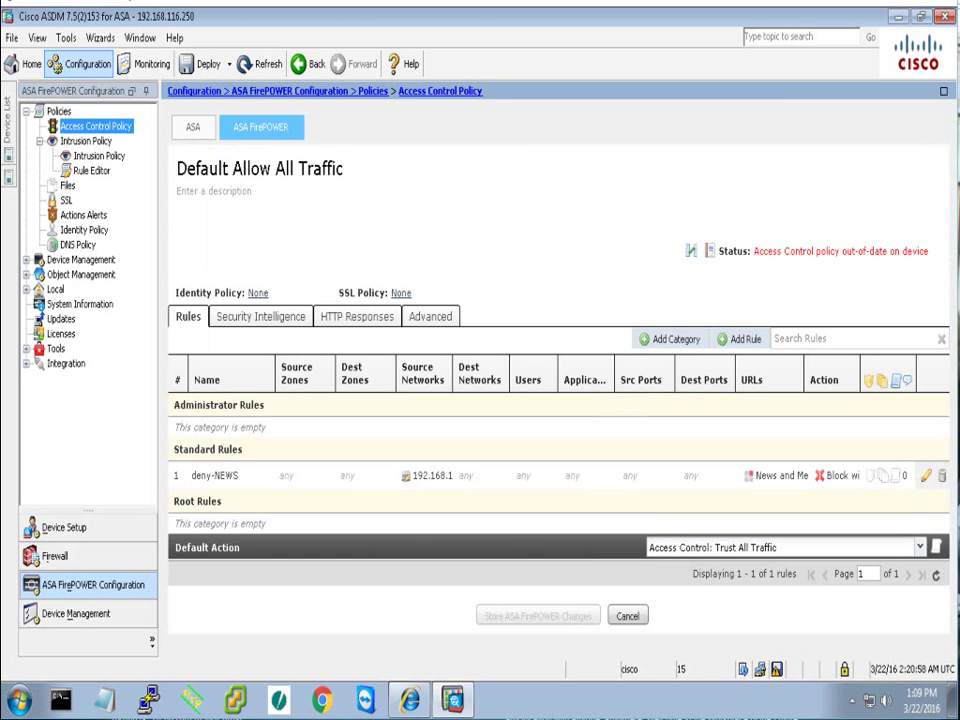
{"action": "left_click", "coordinate": [205, 63]}
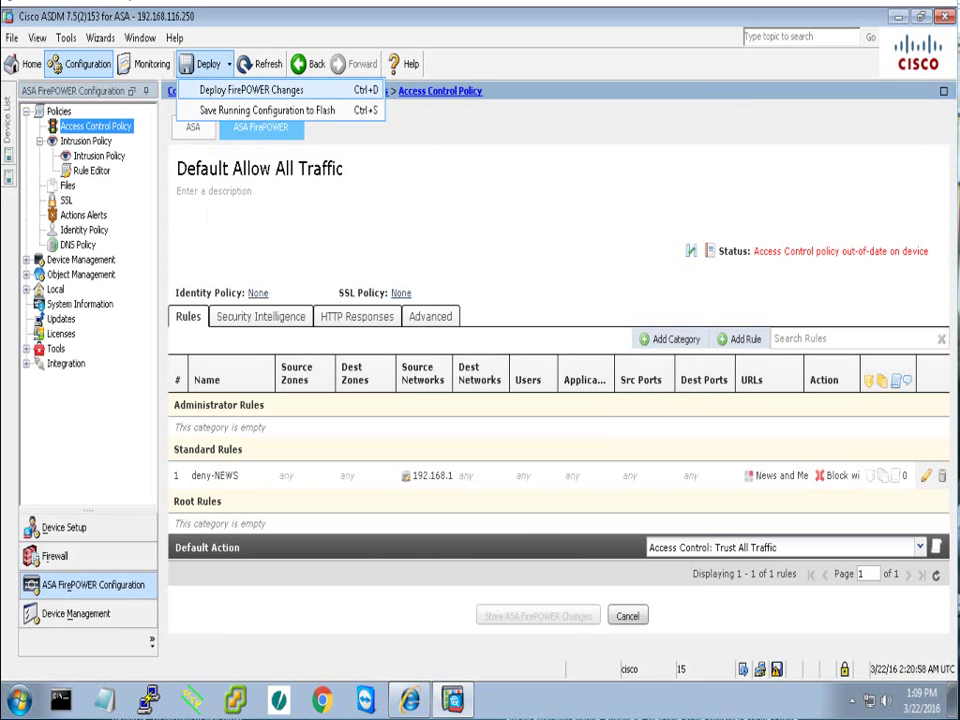
{"action": "left_click", "coordinate": [251, 89]}
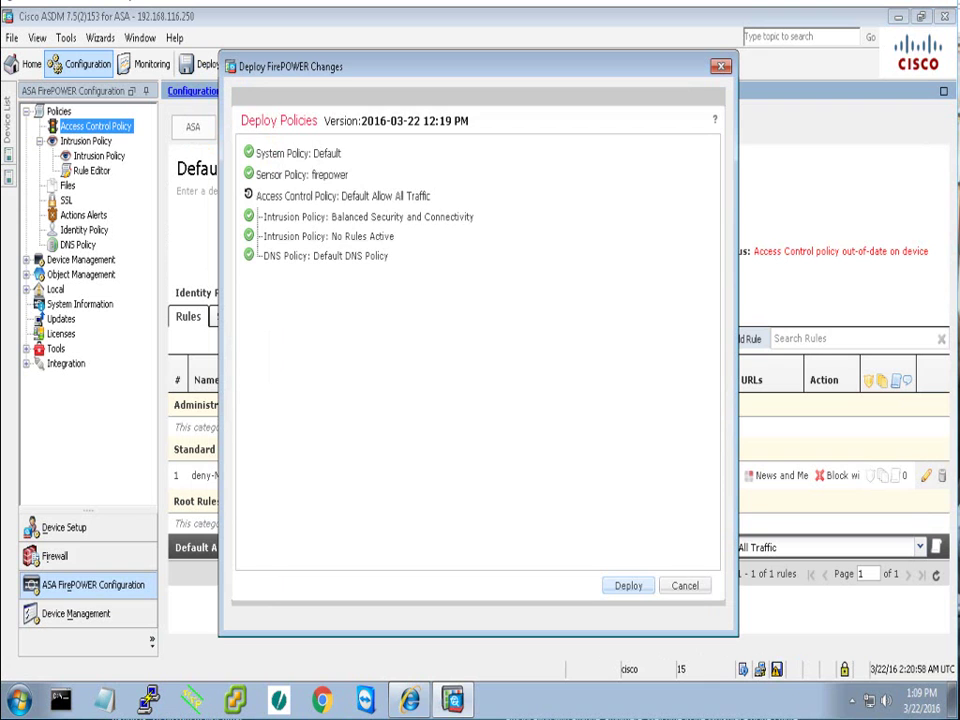
{"action": "left_click", "coordinate": [628, 585]}
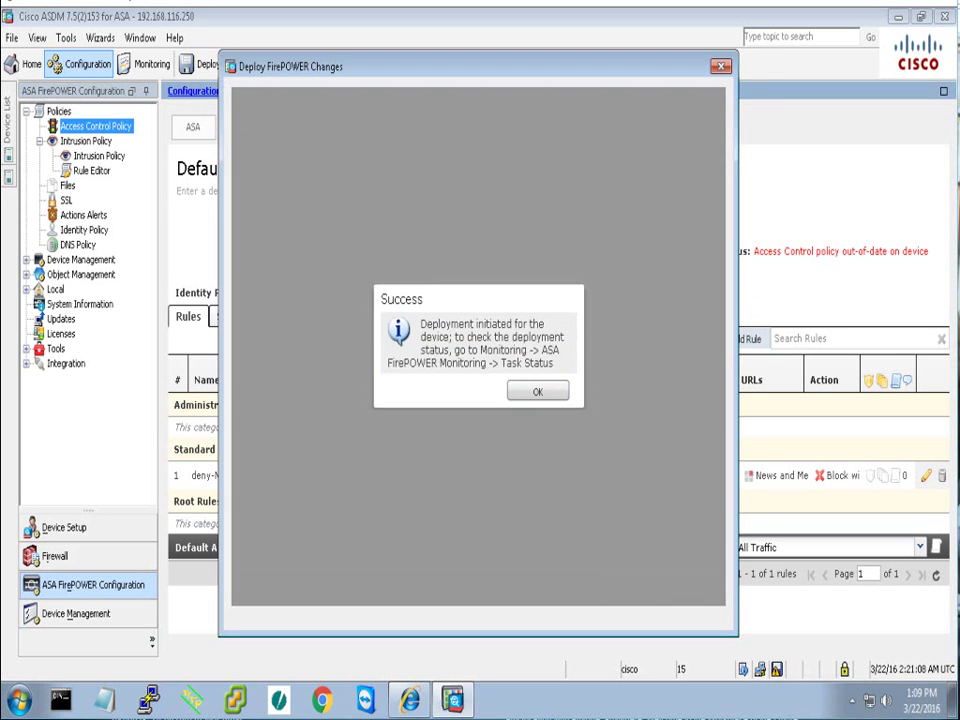
{"action": "key", "text": "Return"}
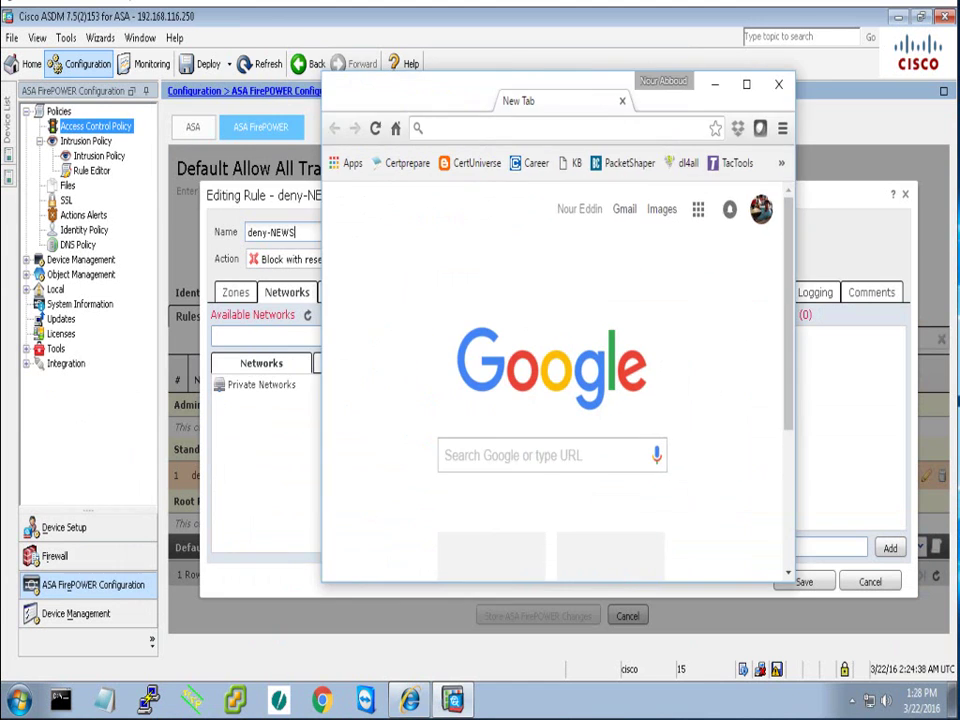
Switch to Chrome and browse to cnn.com and yahoo.com to test the news-blocking rule
{"action": "key", "text": "super+Up"}
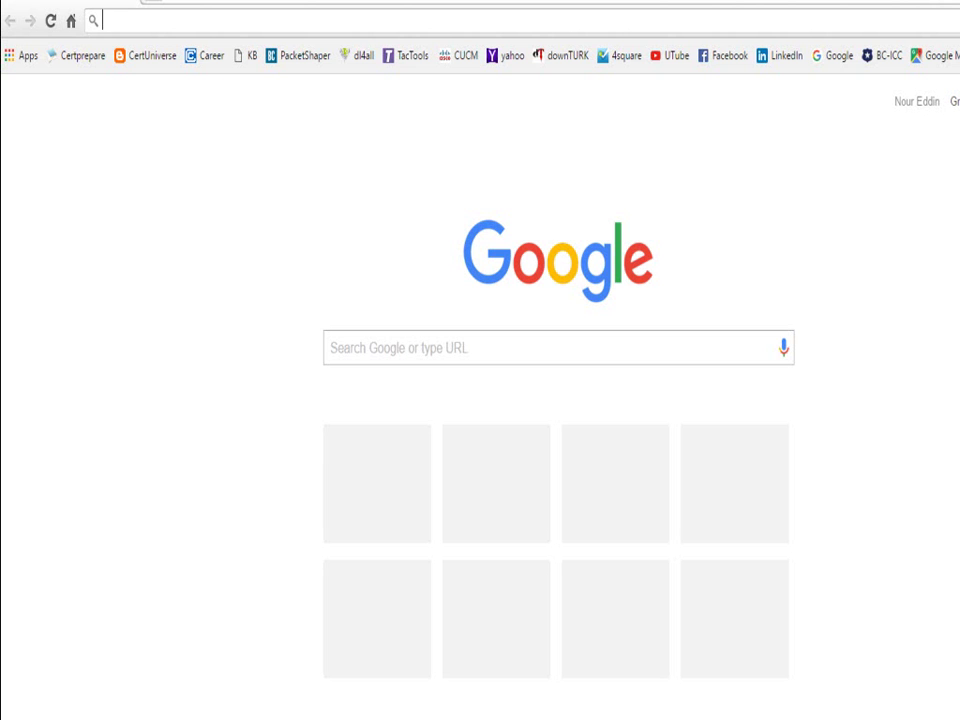
{"action": "type", "text": "cn"}
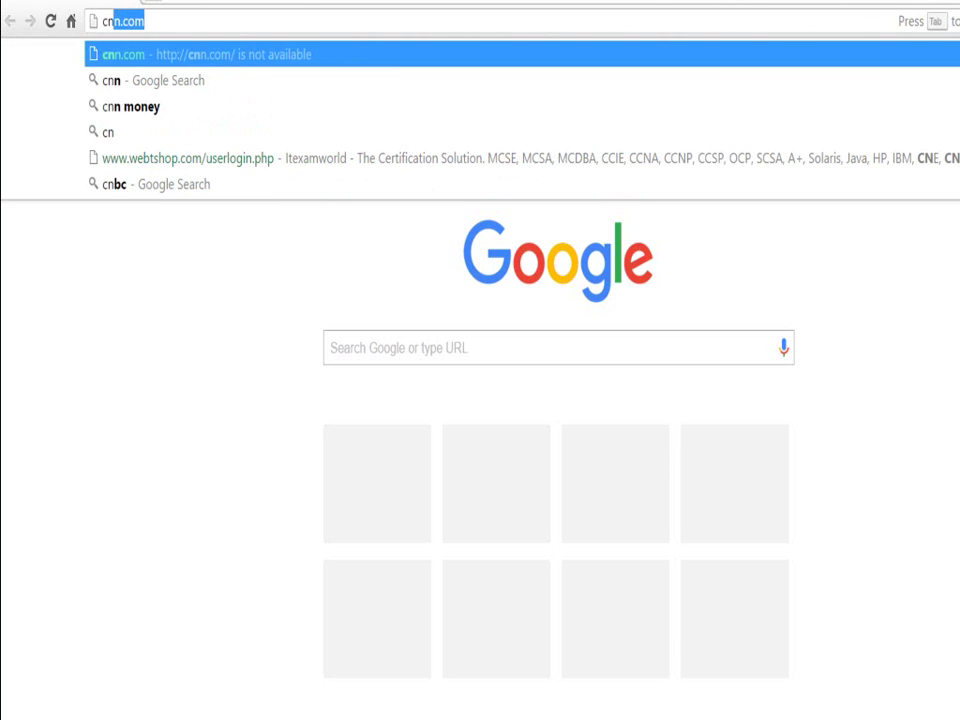
{"action": "type", "text": "n.com"}
{"action": "key", "text": "Return"}
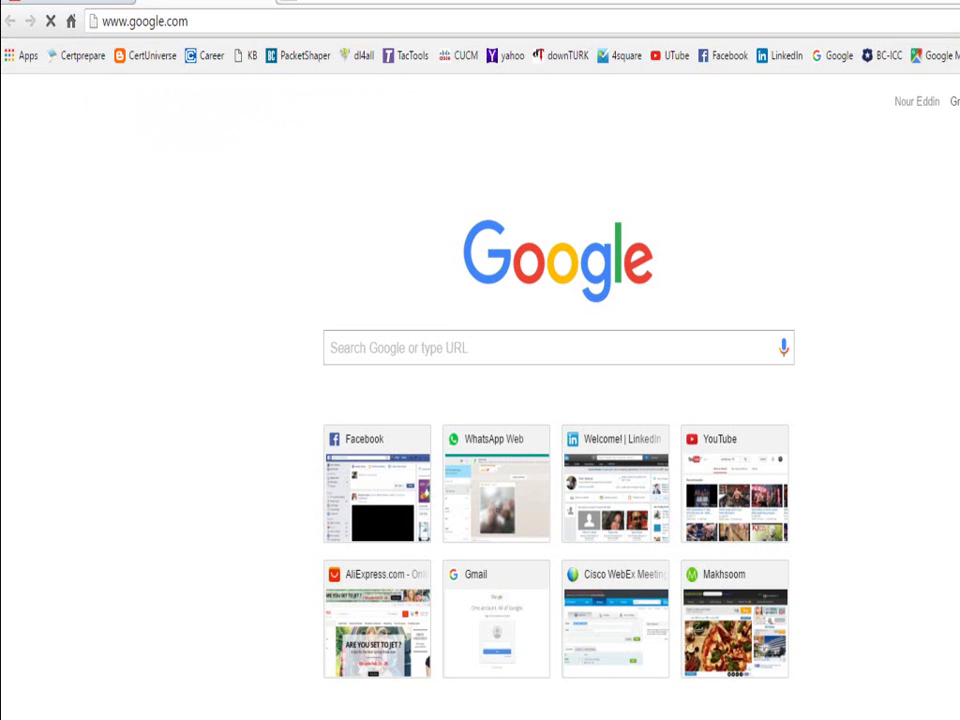
{"action": "left_click", "coordinate": [195, 21]}
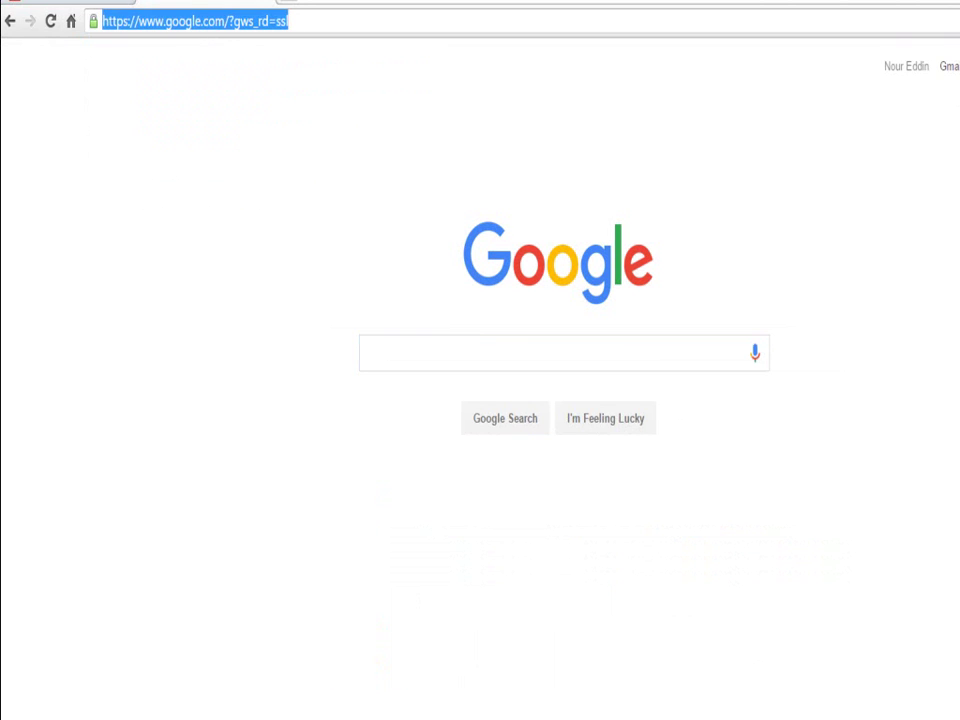
{"action": "type", "text": "yahoo"}
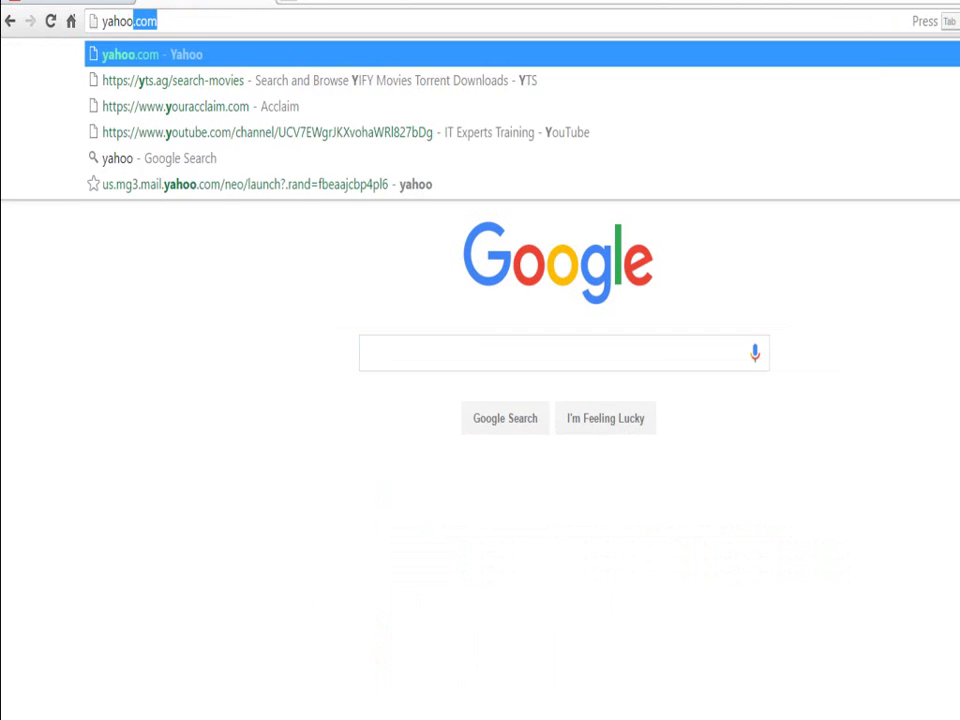
{"action": "key", "text": "Return"}
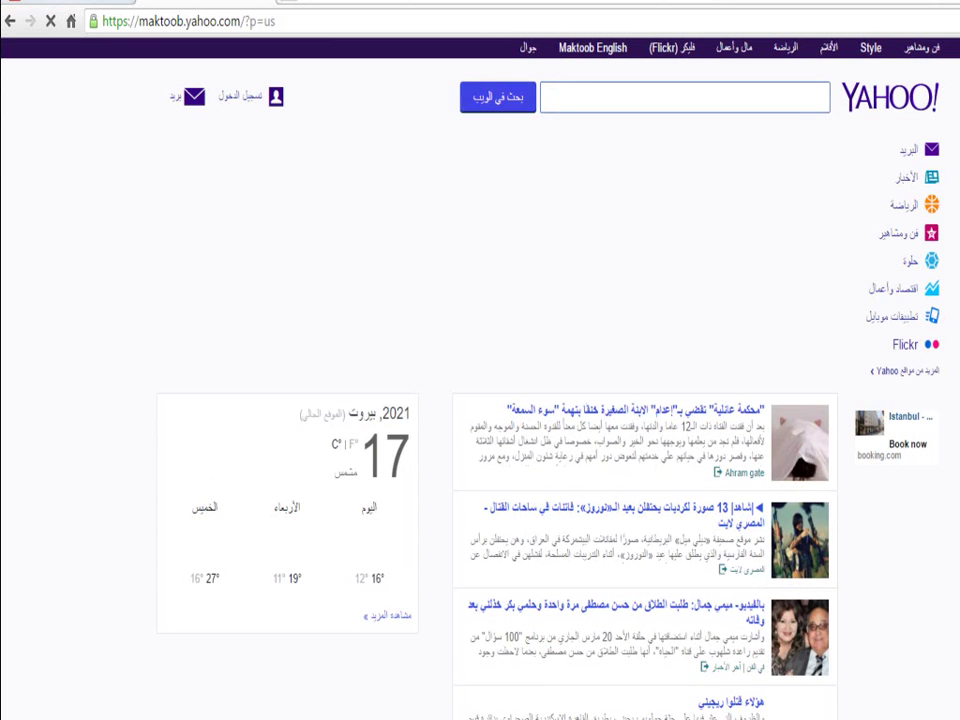
Load the BBC site in a new tab and compare the pages in the open tabs
{"action": "key", "text": "ctrl+t"}
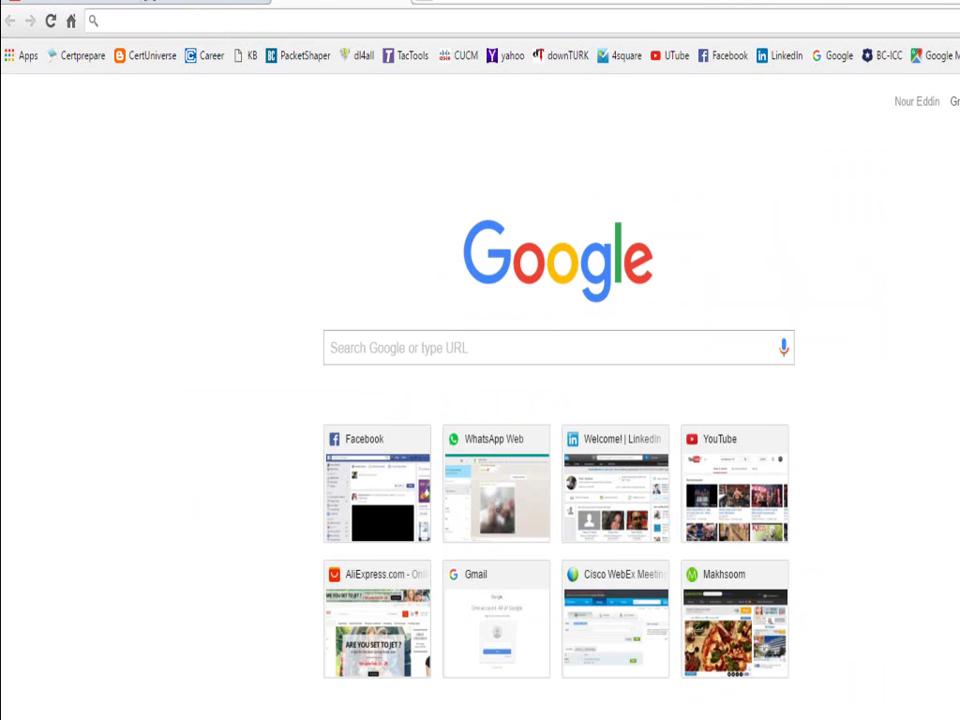
{"action": "type", "text": "bbc."}
{"action": "key", "text": "Return"}
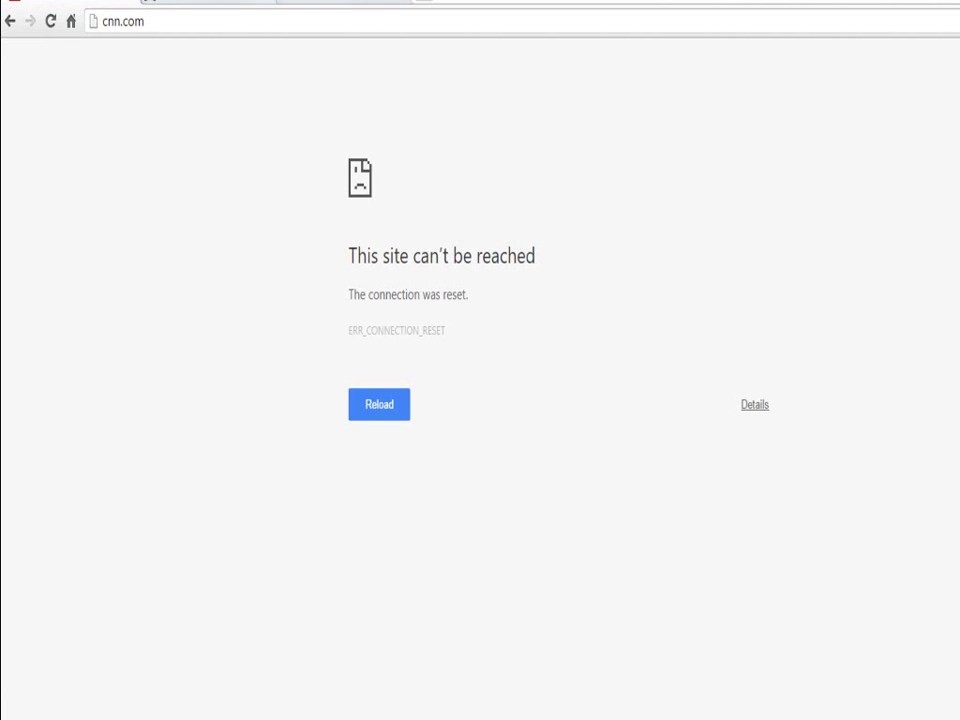
{"action": "key", "text": "ctrl+3"}
{"action": "key", "text": "ctrl+2"}
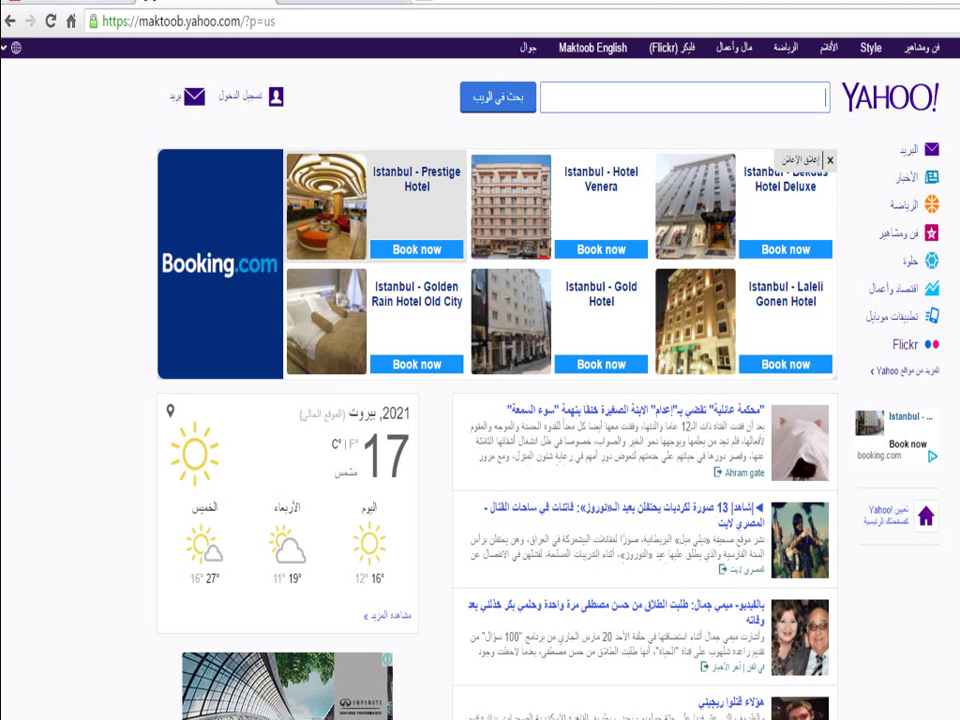
{"action": "key", "text": "ctrl+1"}
{"action": "key", "text": "ctrl+2"}
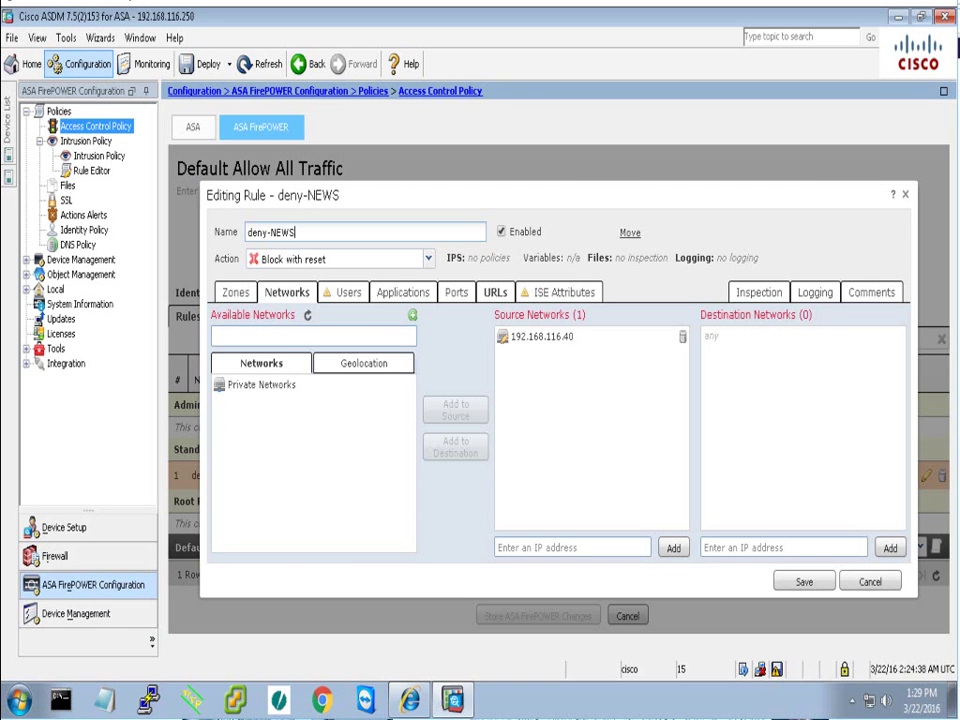
Switch back to ASDM, reopen the deny-NEWS rule and review its zone, network and user conditions
{"action": "left_click", "coordinate": [905, 194]}
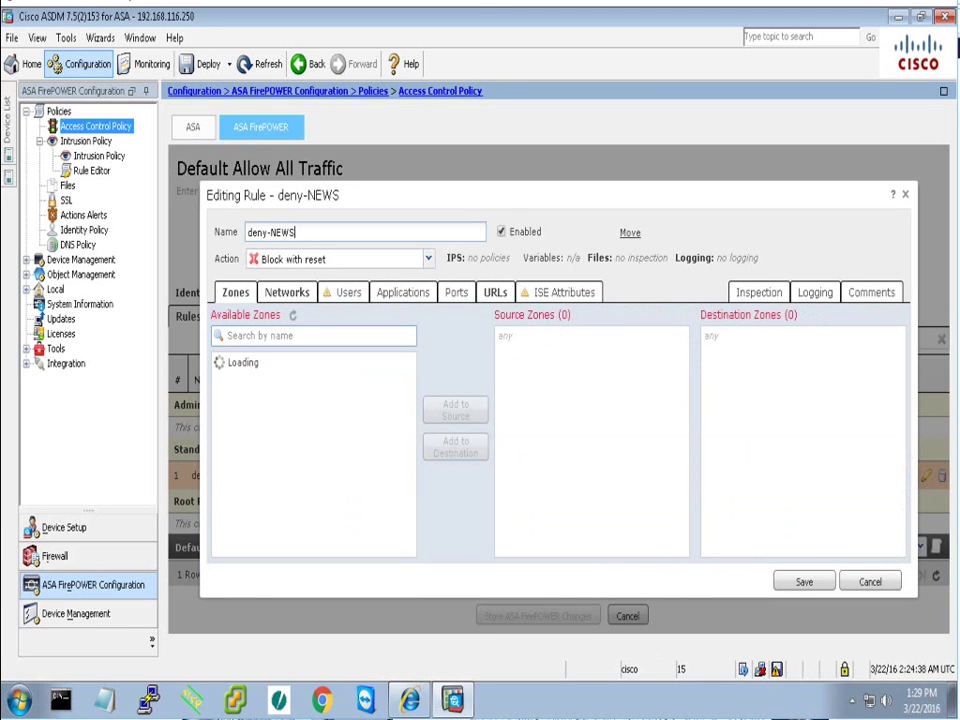
{"action": "left_click", "coordinate": [286, 292]}
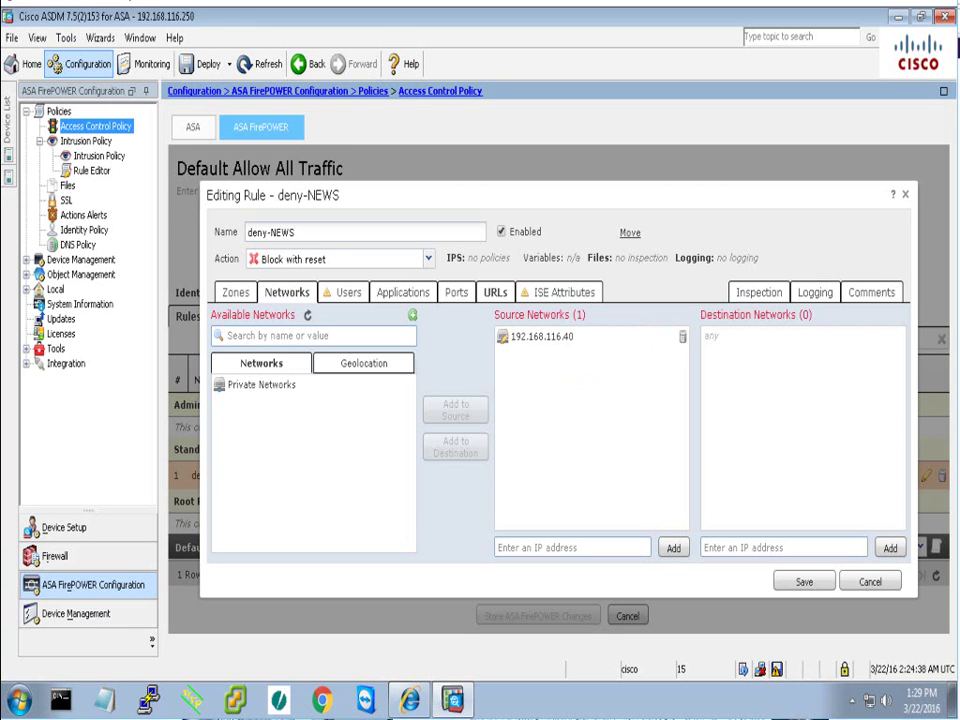
{"action": "left_click", "coordinate": [348, 293]}
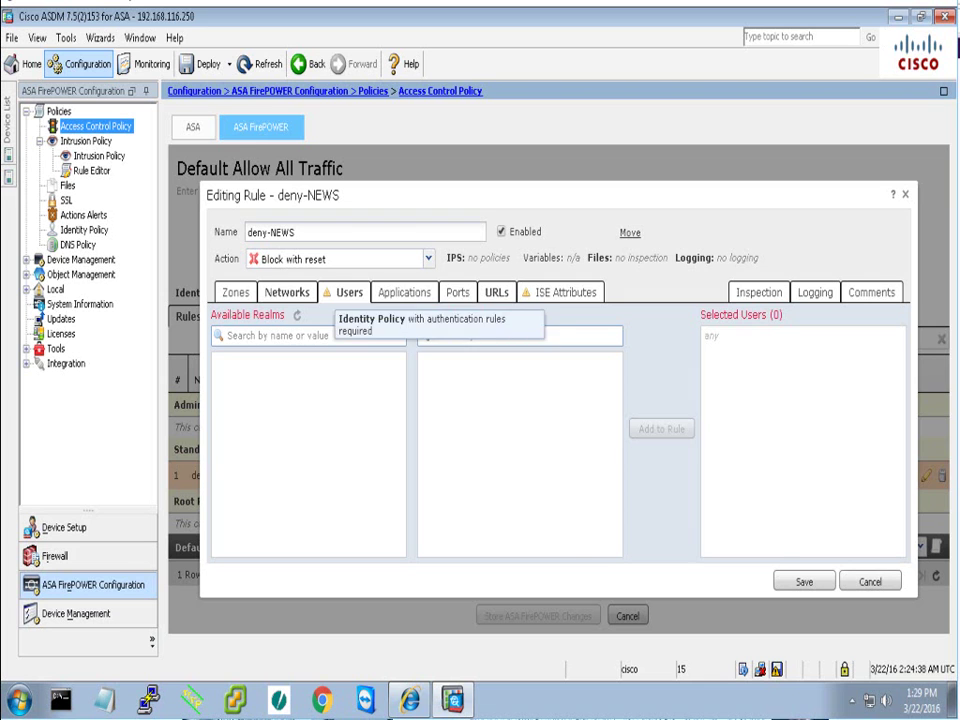
{"action": "left_click", "coordinate": [286, 292]}
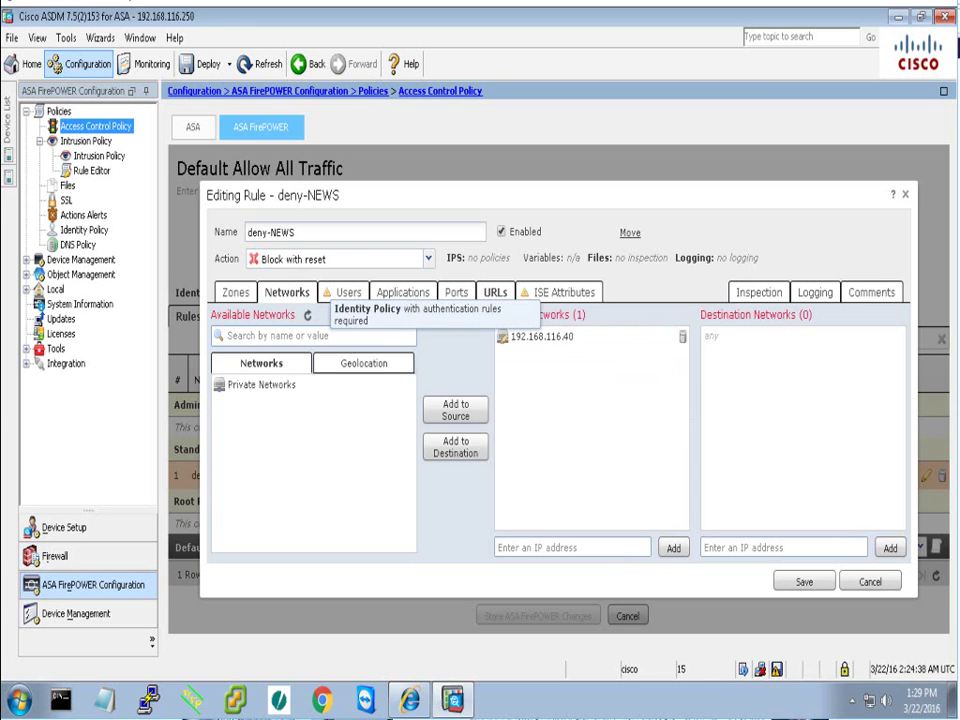
{"action": "left_click", "coordinate": [345, 293]}
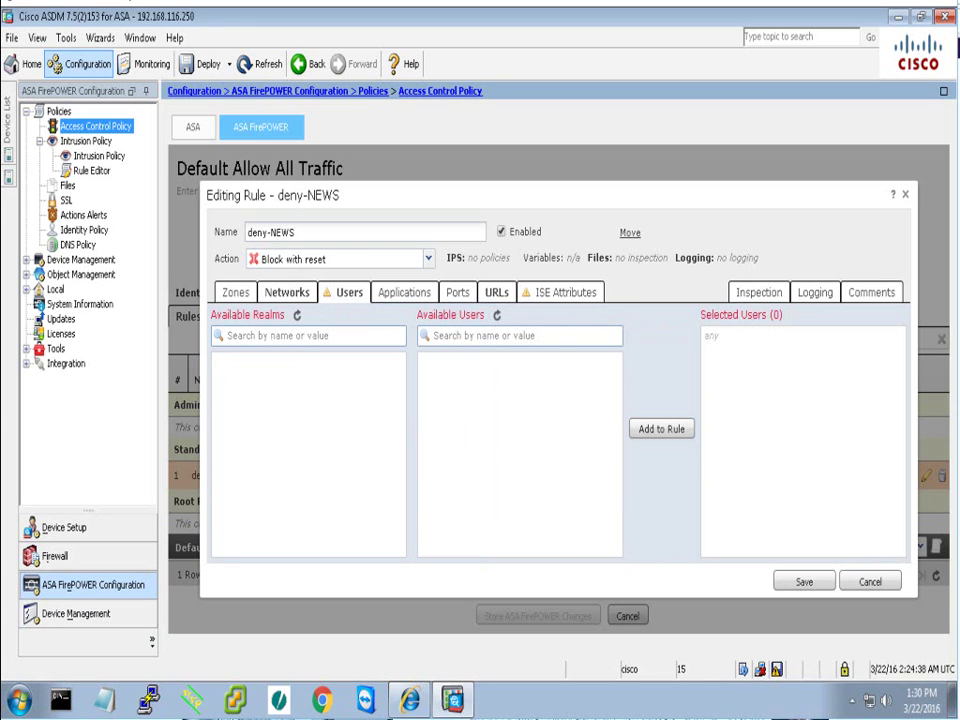
Review the application, port and URL category conditions available for the deny-NEWS rule
{"action": "left_click", "coordinate": [404, 292]}
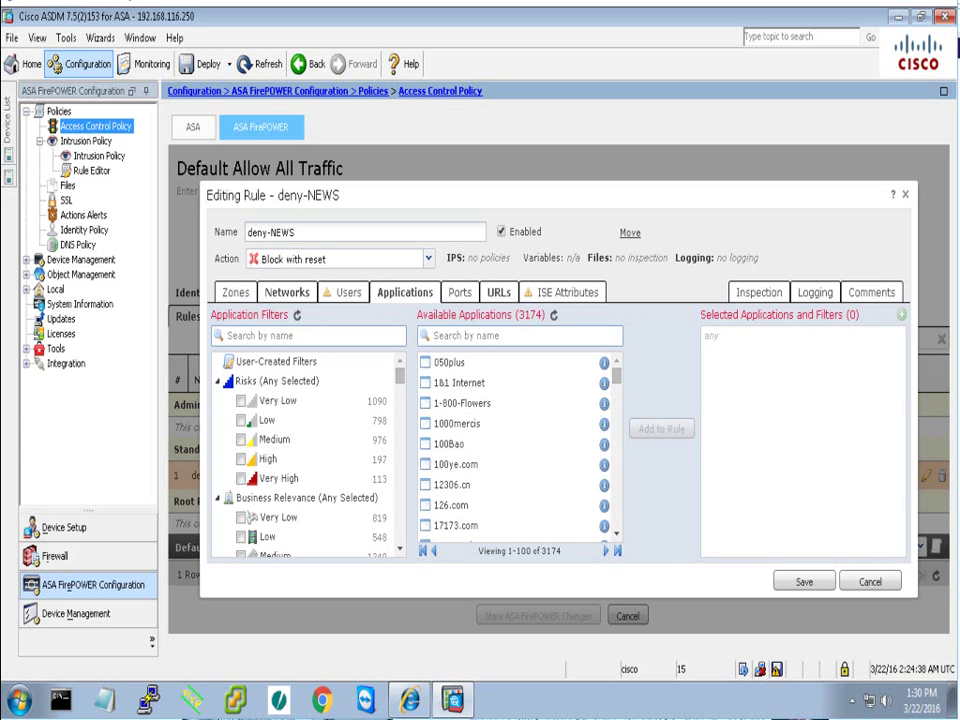
{"action": "scroll", "coordinate": [520, 450], "scroll_direction": "down", "scroll_amount": 15}
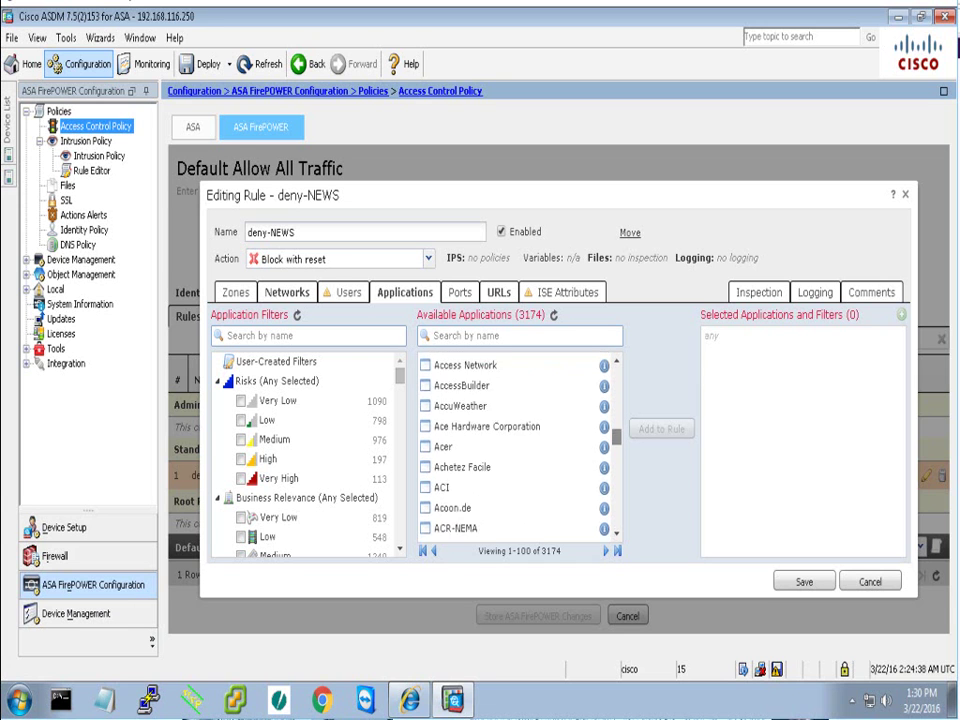
{"action": "scroll", "coordinate": [520, 450], "scroll_direction": "down", "scroll_amount": 8}
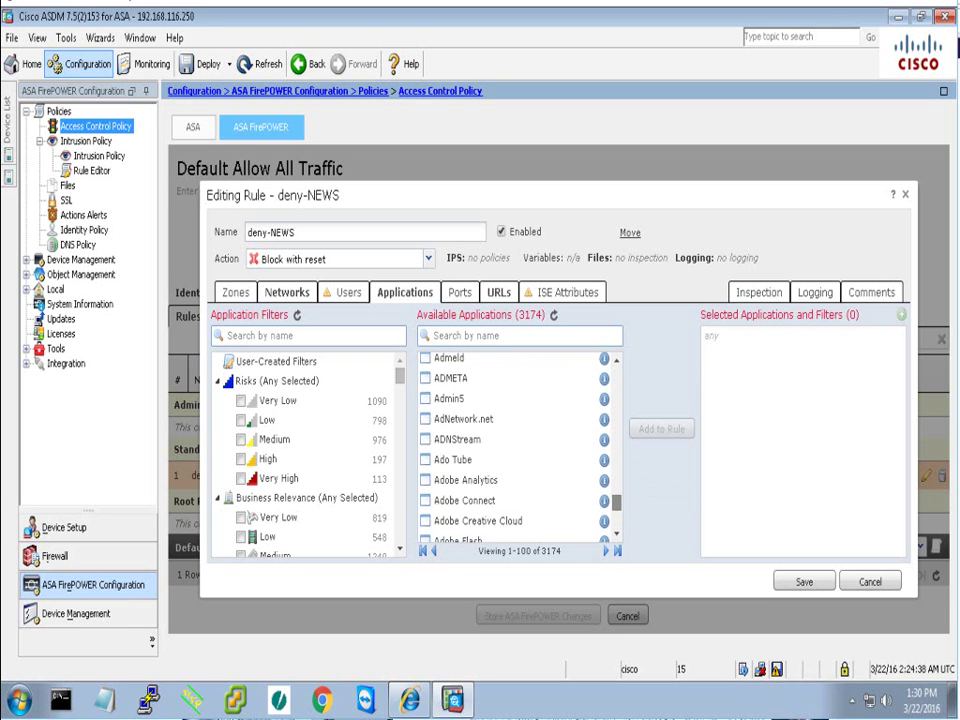
{"action": "scroll", "coordinate": [520, 450], "scroll_direction": "down", "scroll_amount": 1}
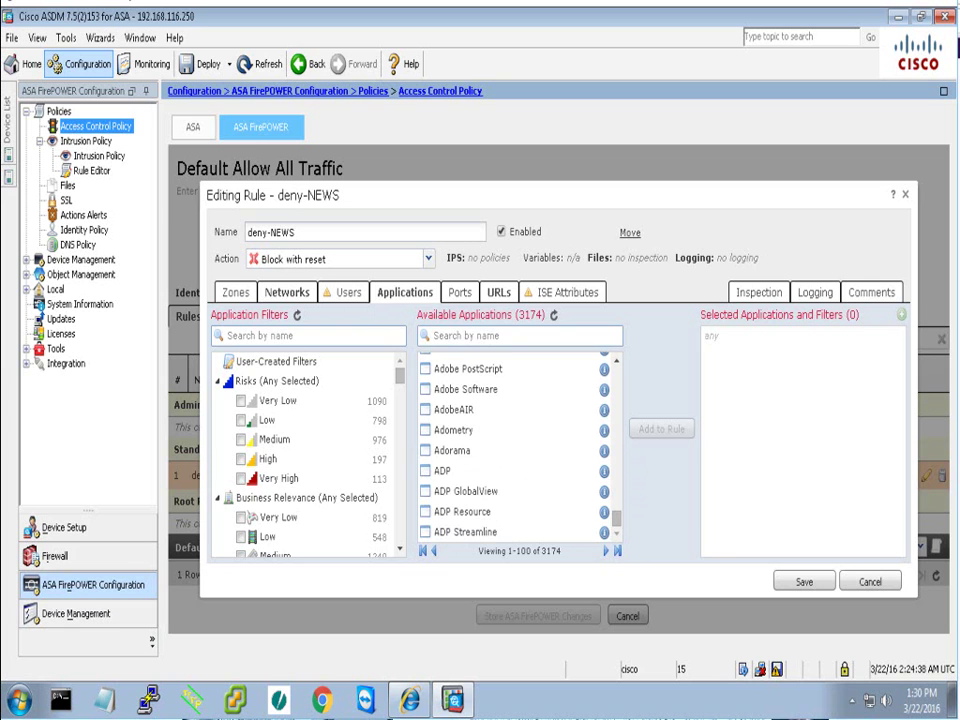
{"action": "left_click", "coordinate": [498, 292]}
{"action": "left_click", "coordinate": [459, 292]}
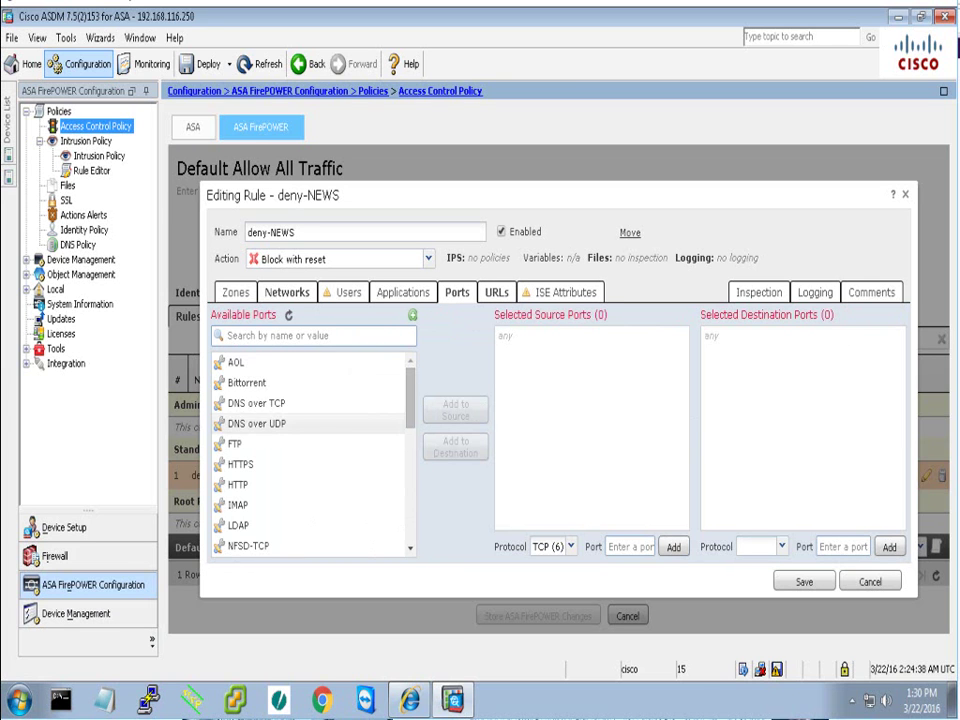
{"action": "scroll", "coordinate": [310, 450], "scroll_direction": "down", "scroll_amount": 3}
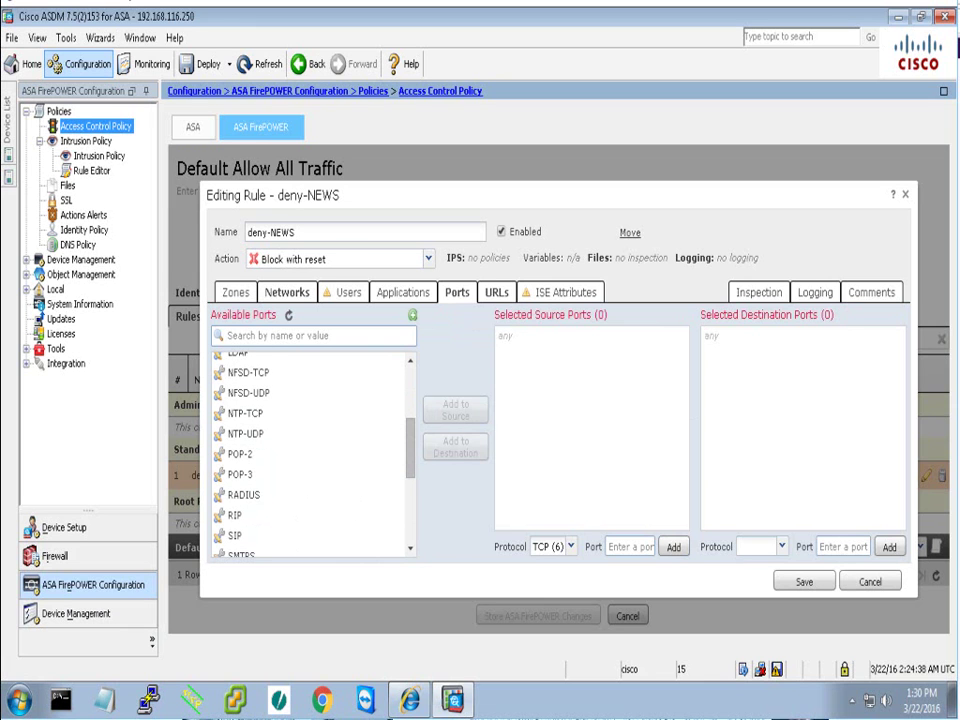
{"action": "left_click", "coordinate": [496, 292]}
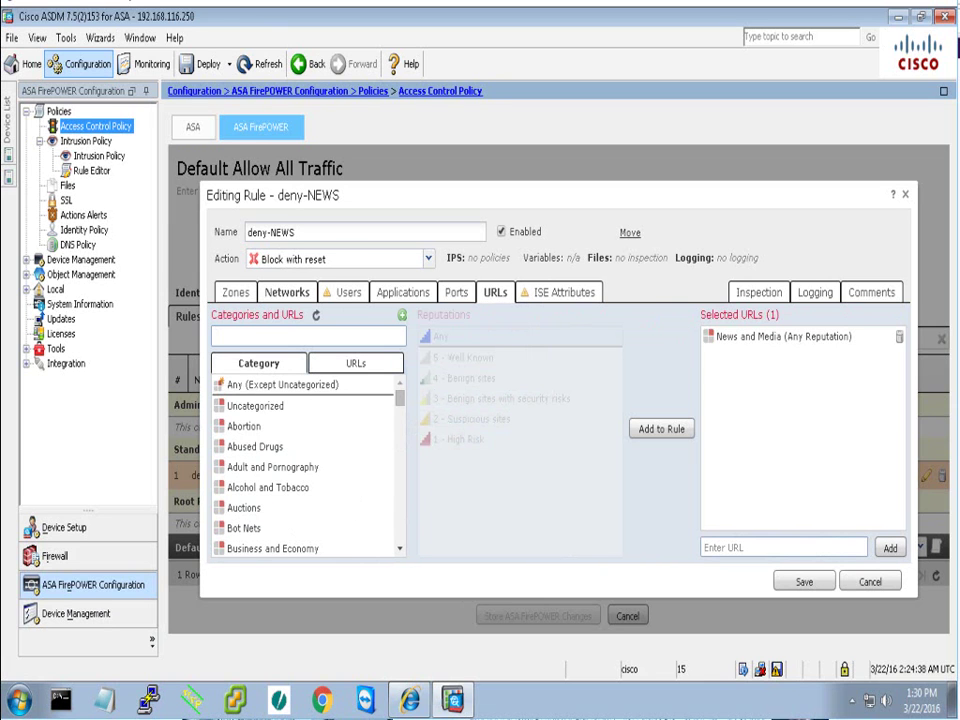